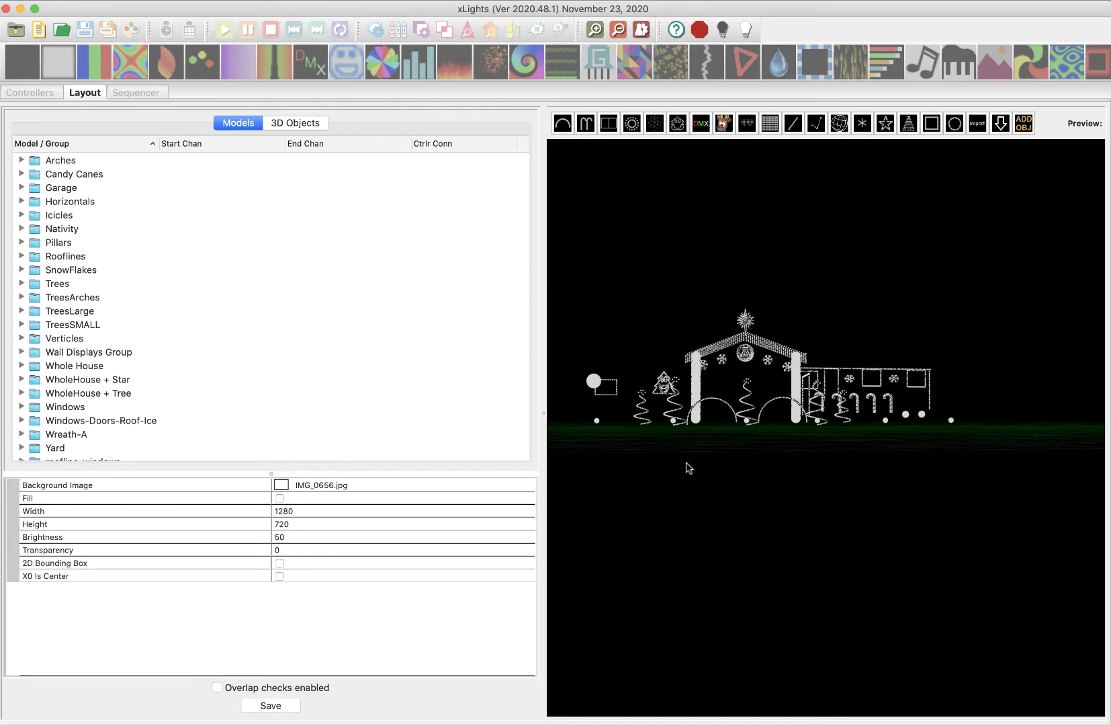
- Add a new E131 Ethernet controller from the Controllers tab
scroll(689, 468, "up", 3)
scroll(688, 468, "down", 2)
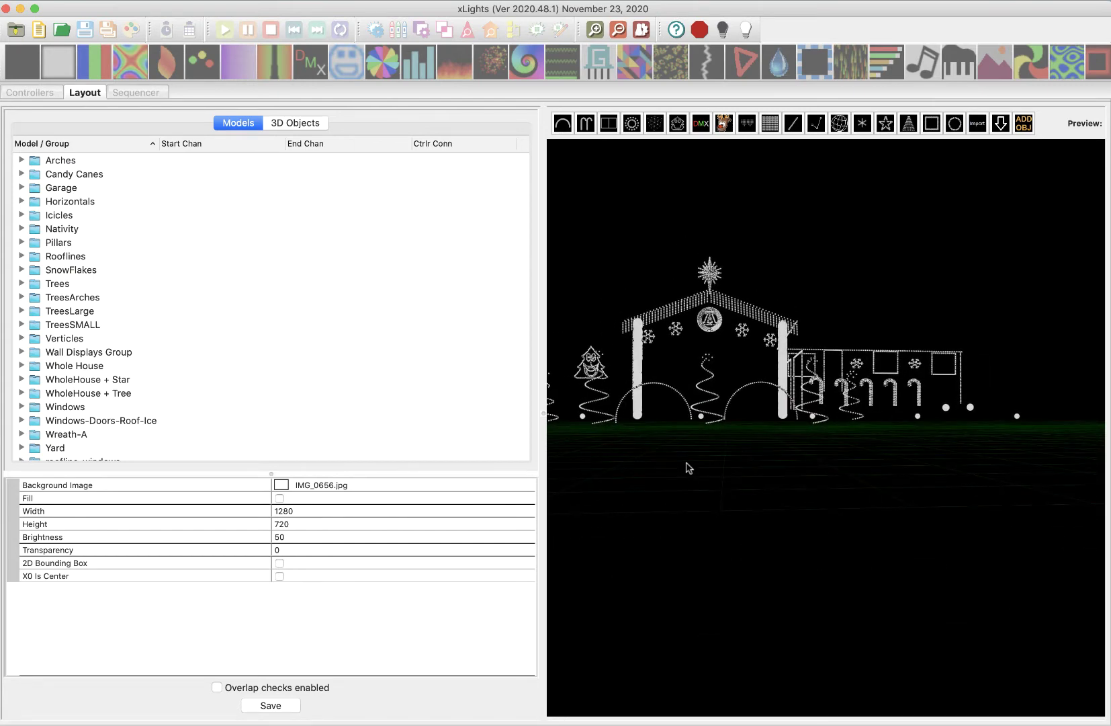
left_click_drag(687, 463, 699, 465)
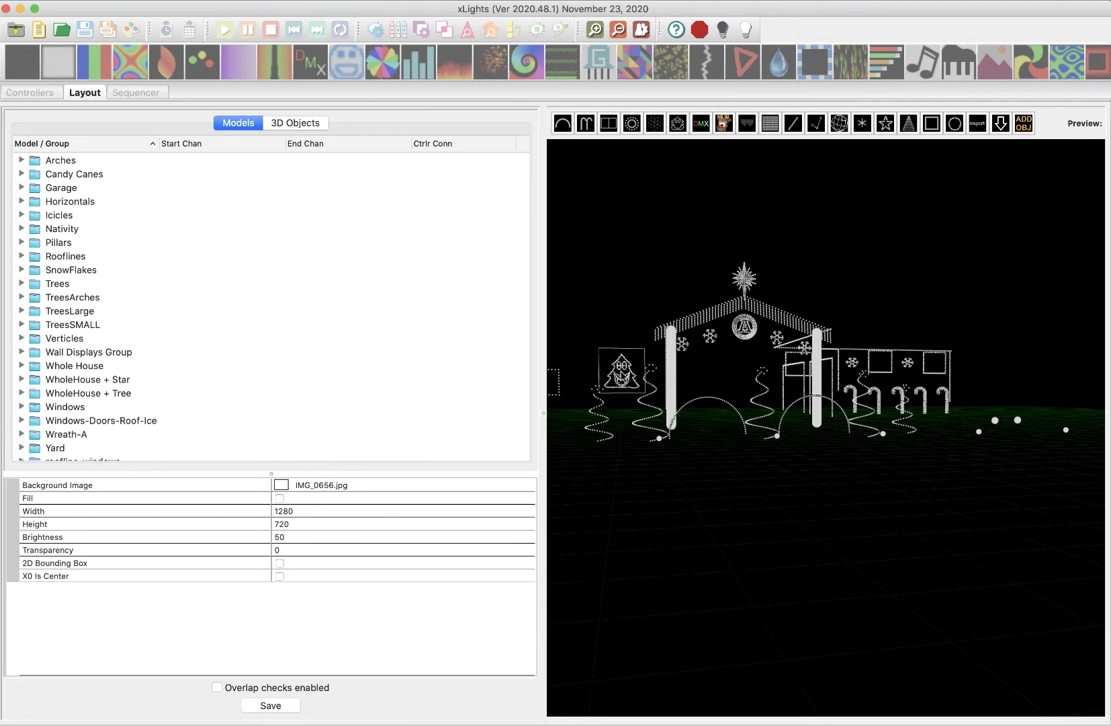
left_click(37, 92)
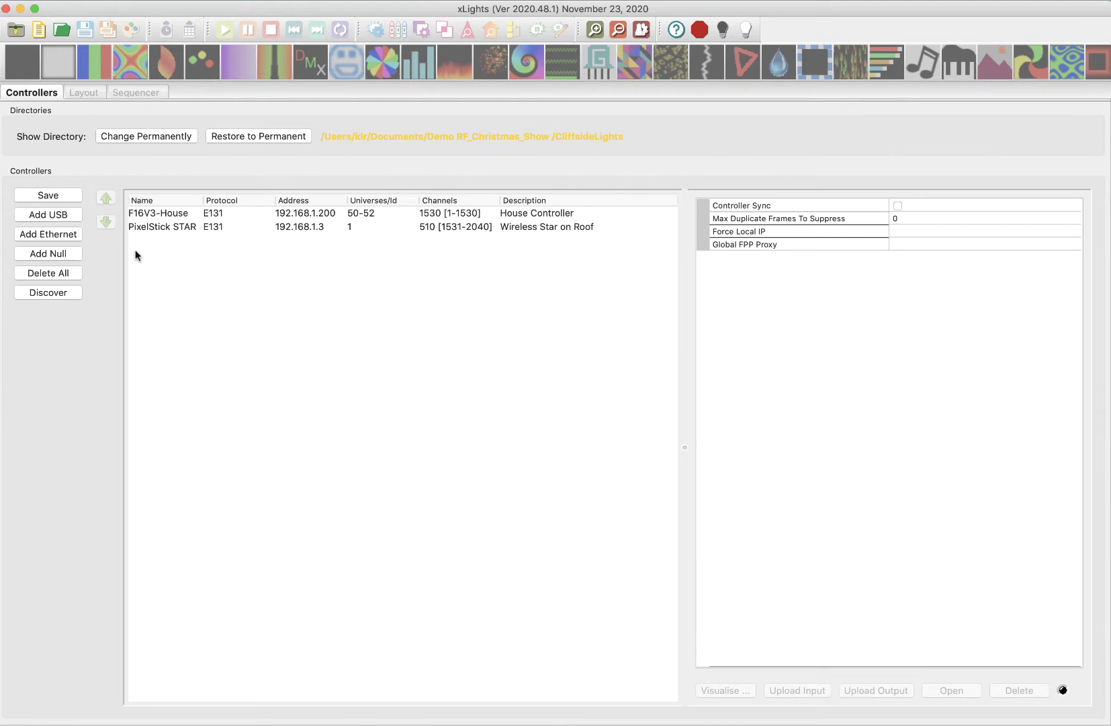
left_click(59, 236)
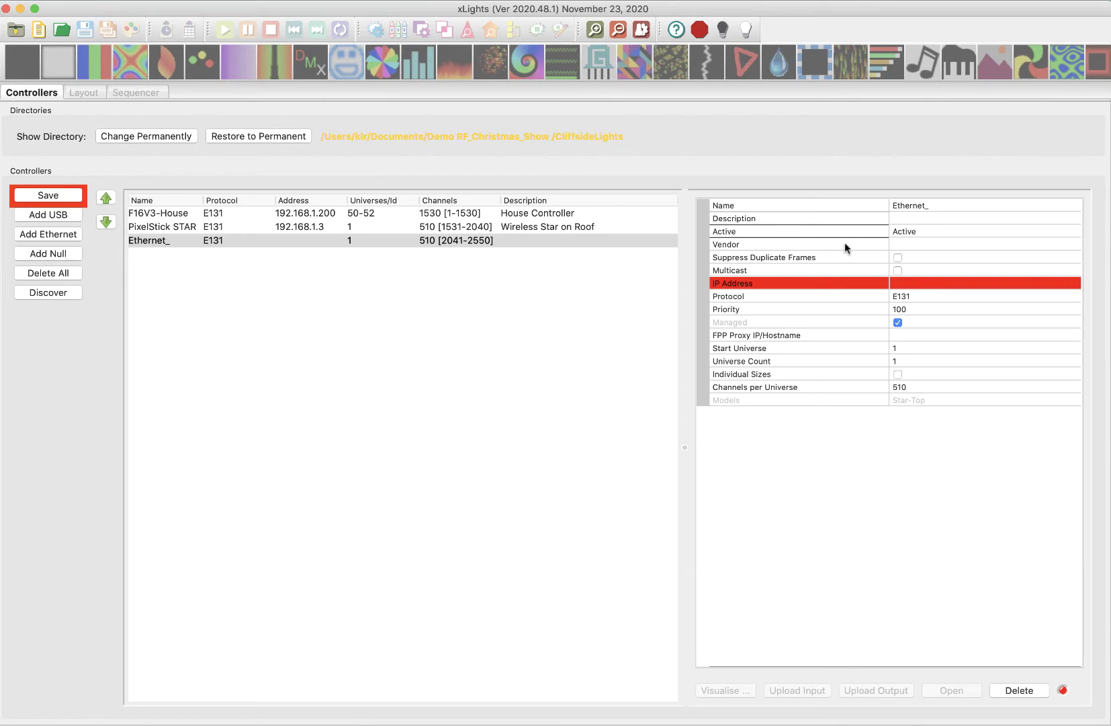
- Set the controller to vendor Falcon, model F16V3, variant One Expansion Board
left_click(1036, 244)
left_click(1075, 244)
left_click(1000, 312)
left_click(1010, 255)
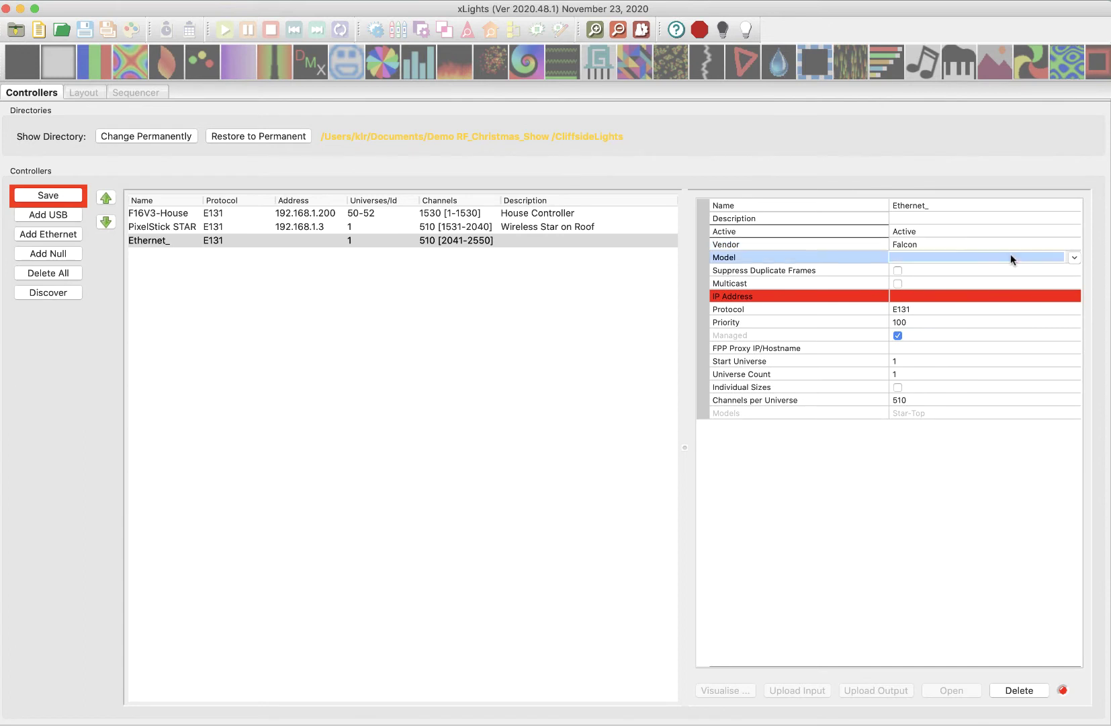
left_click(1073, 256)
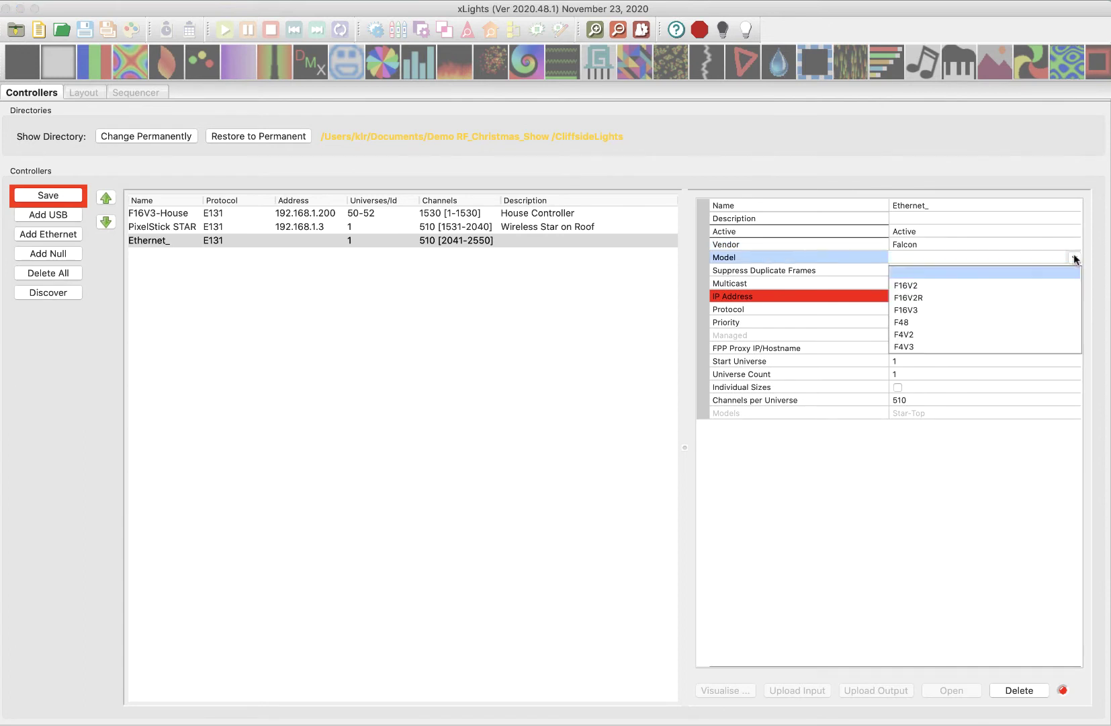
left_click(969, 314)
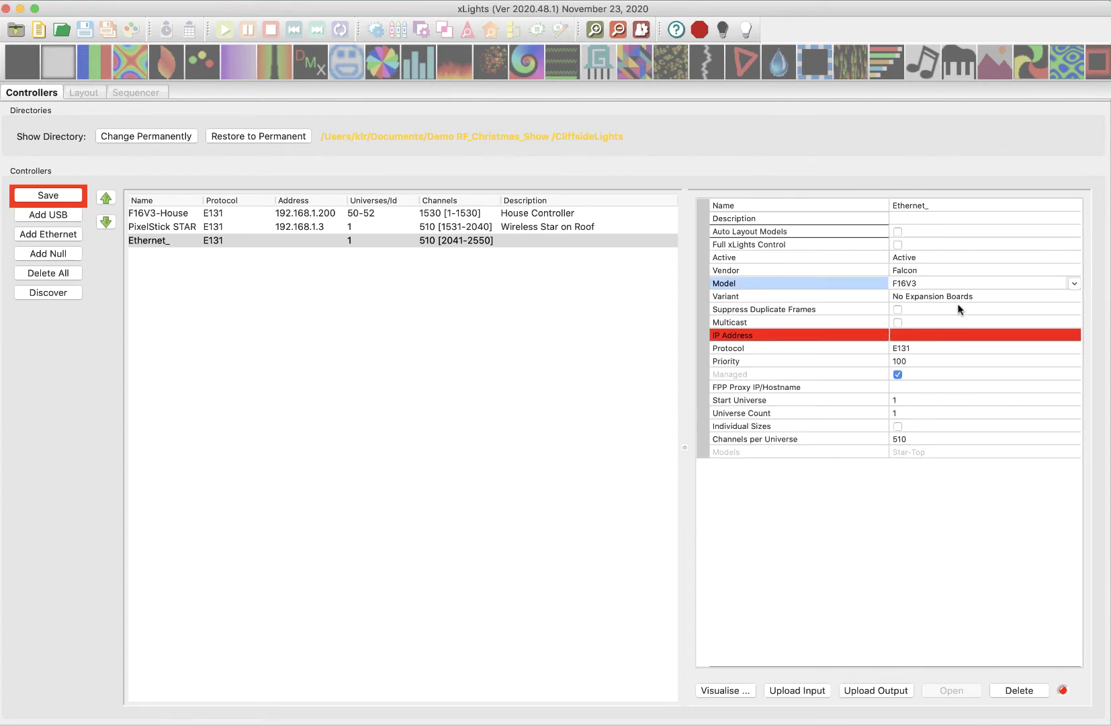
left_click(929, 299)
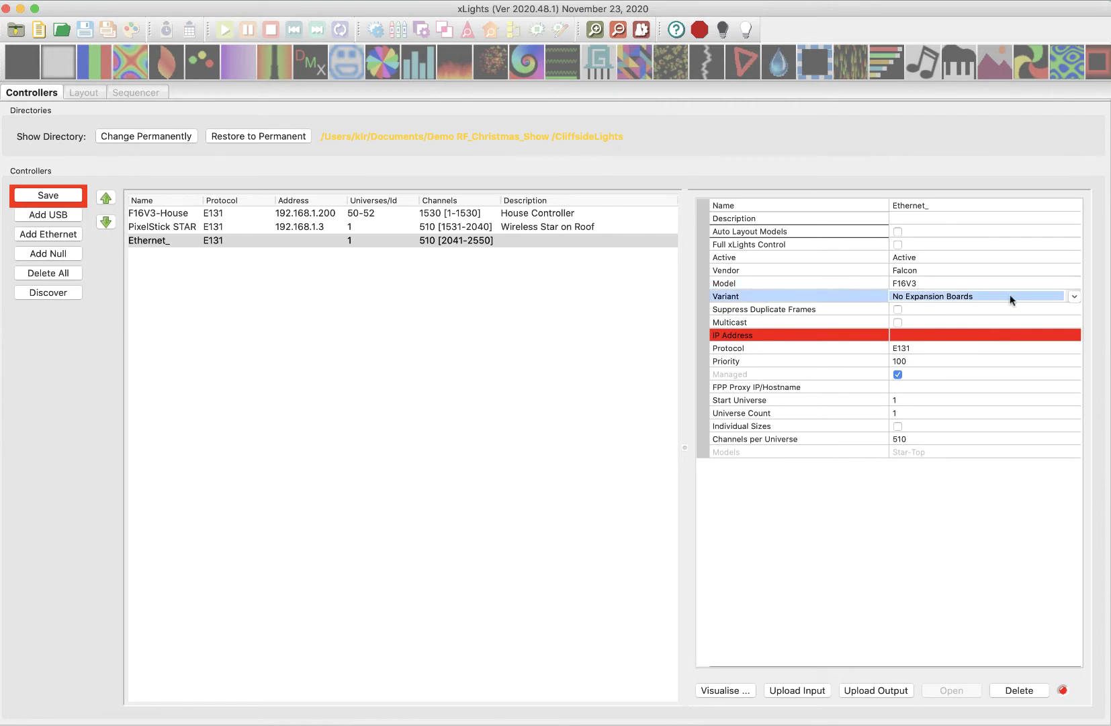
left_click(1074, 295)
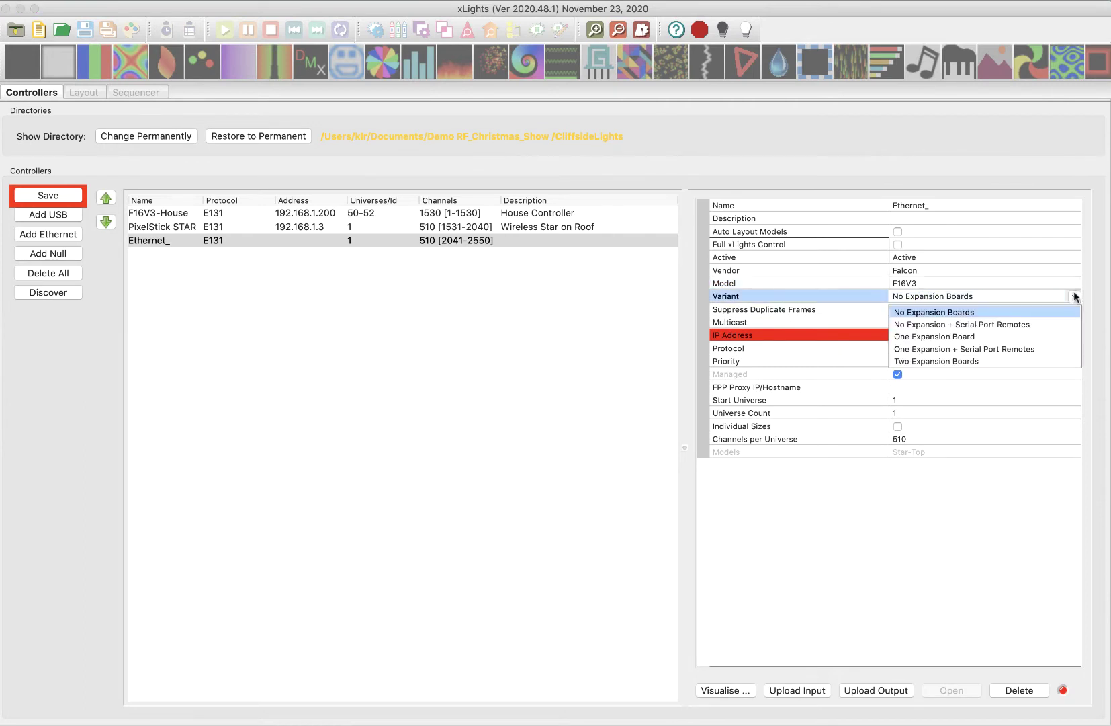
left_click(1004, 337)
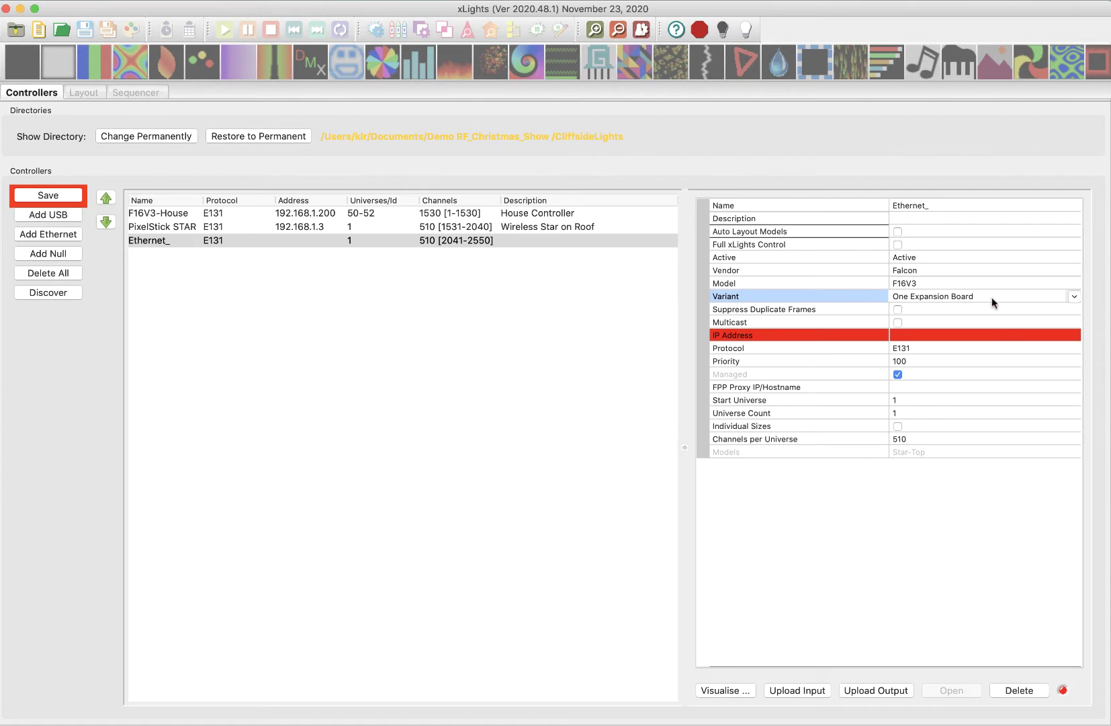
- Name the controller 'F16V3-YARD' with description 'Controller in the yard'
left_click(922, 206)
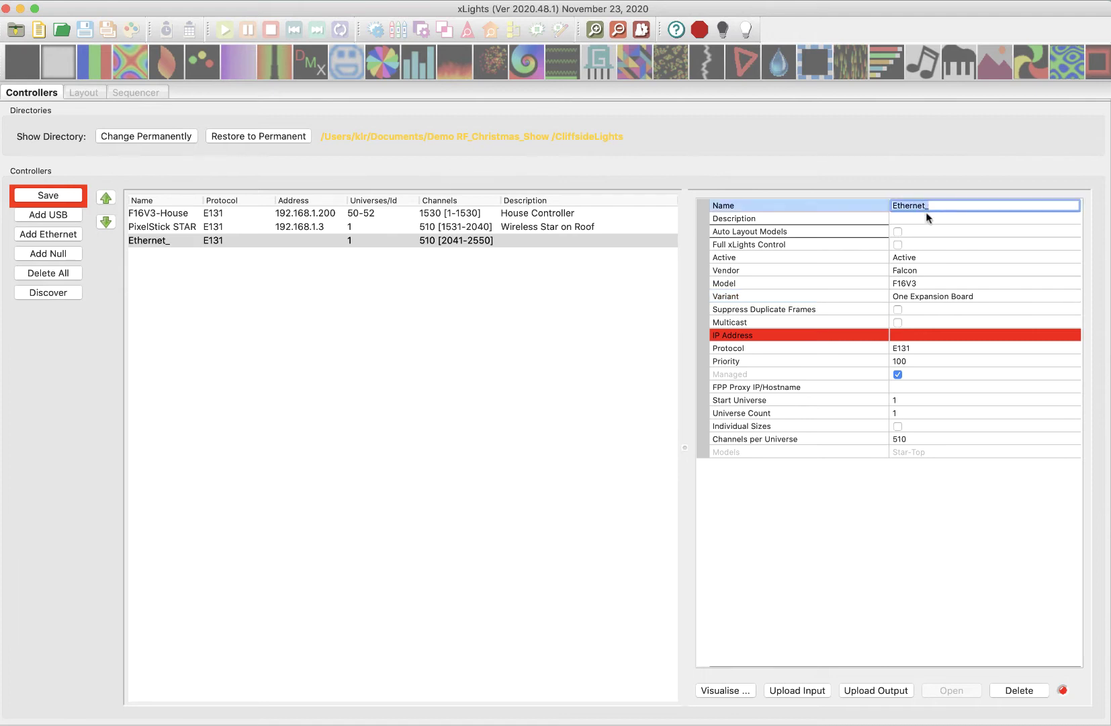
type("F16V3-YARD")
left_click(916, 217)
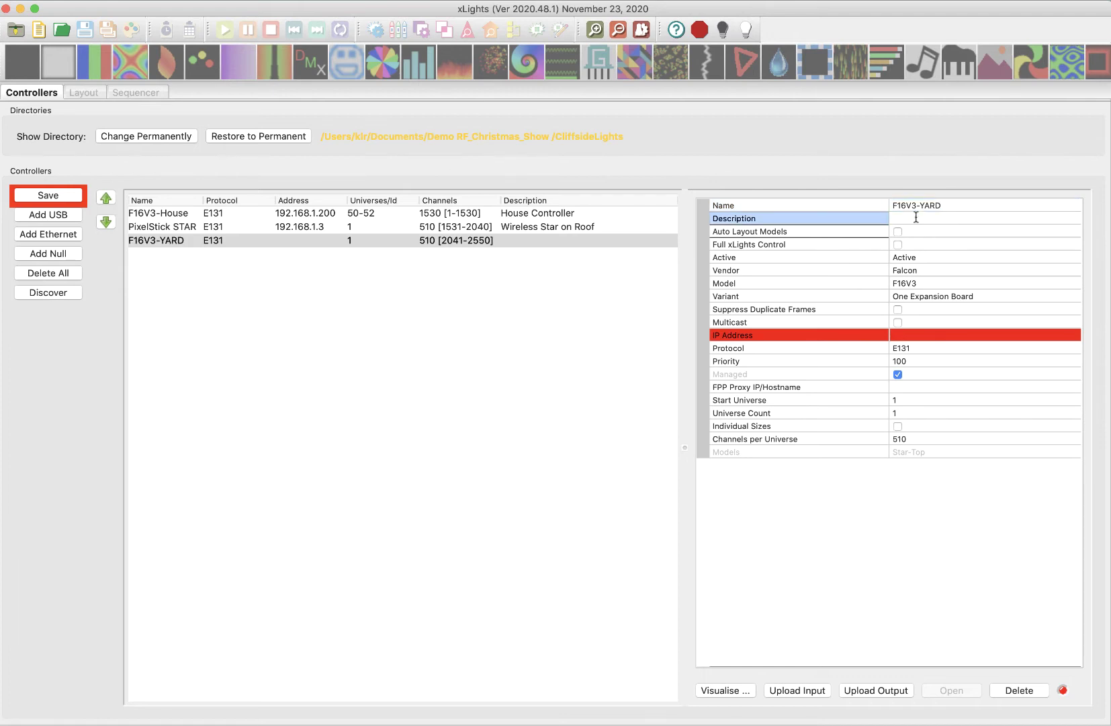
left_click(916, 217)
type("Control")
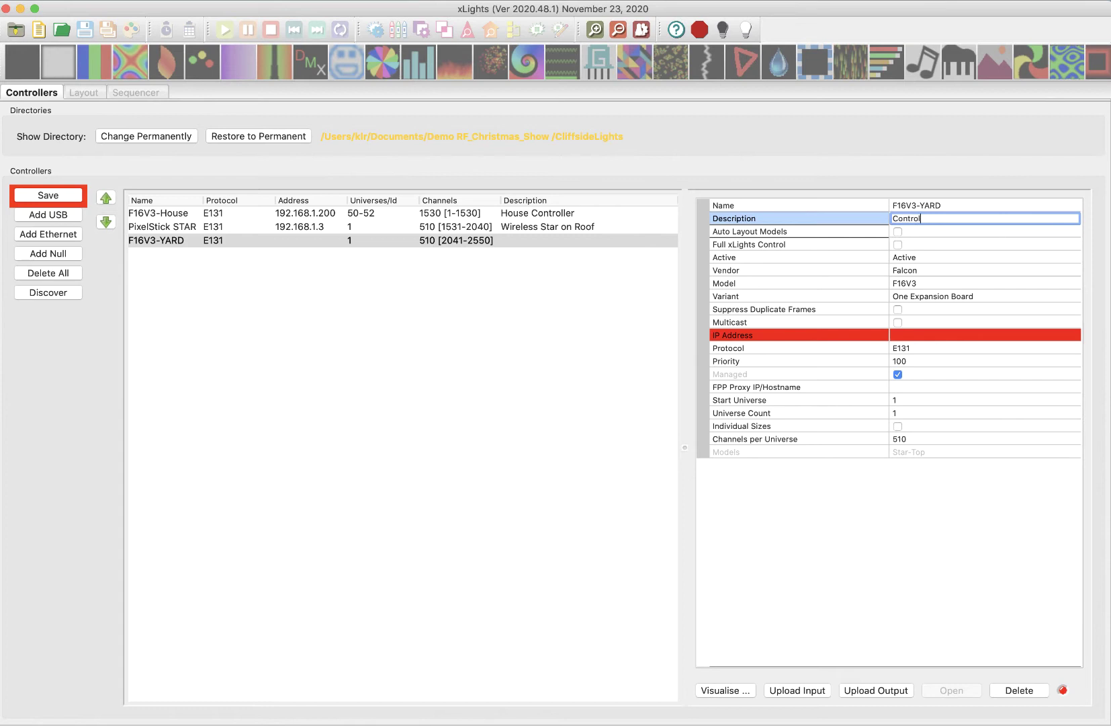
type("ler in the yard")
- Turn on Auto Layout Models, Auto Size and Full xLights Control for F16V3-YARD
left_click(925, 229)
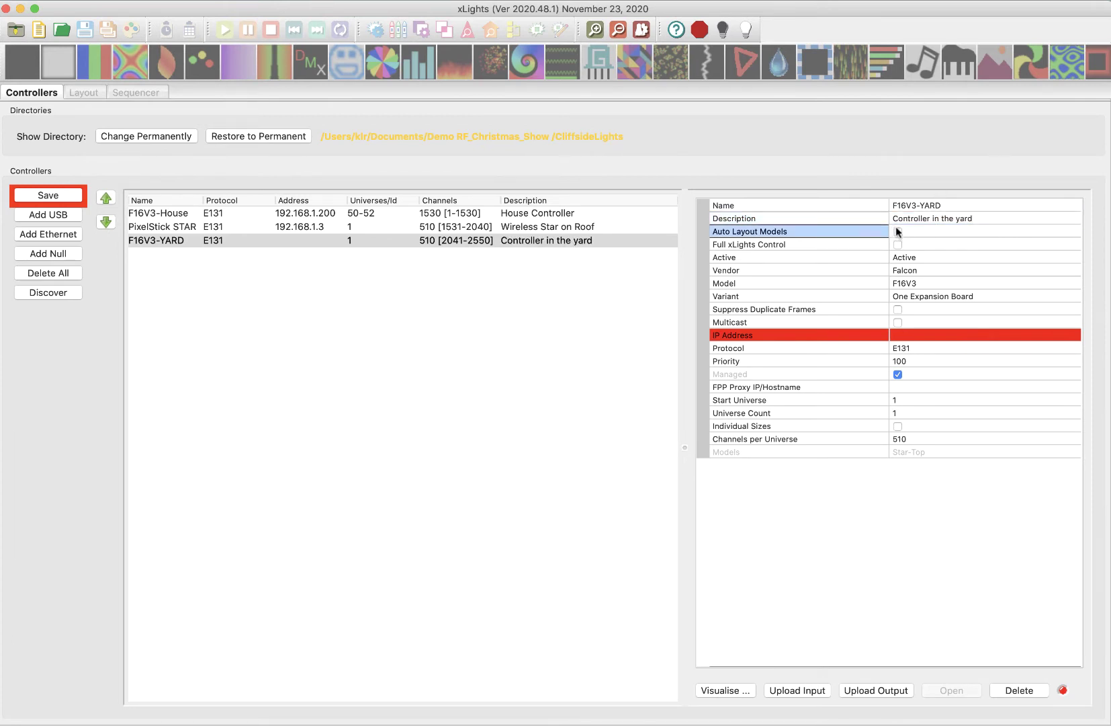
left_click(898, 232)
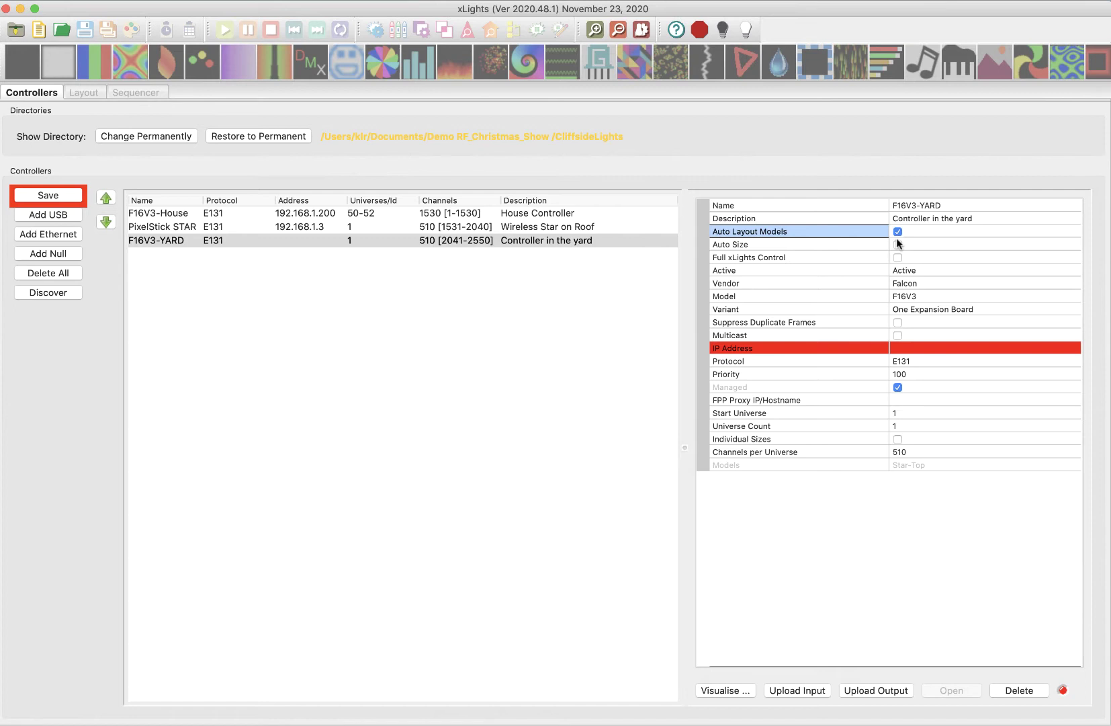
left_click(897, 241)
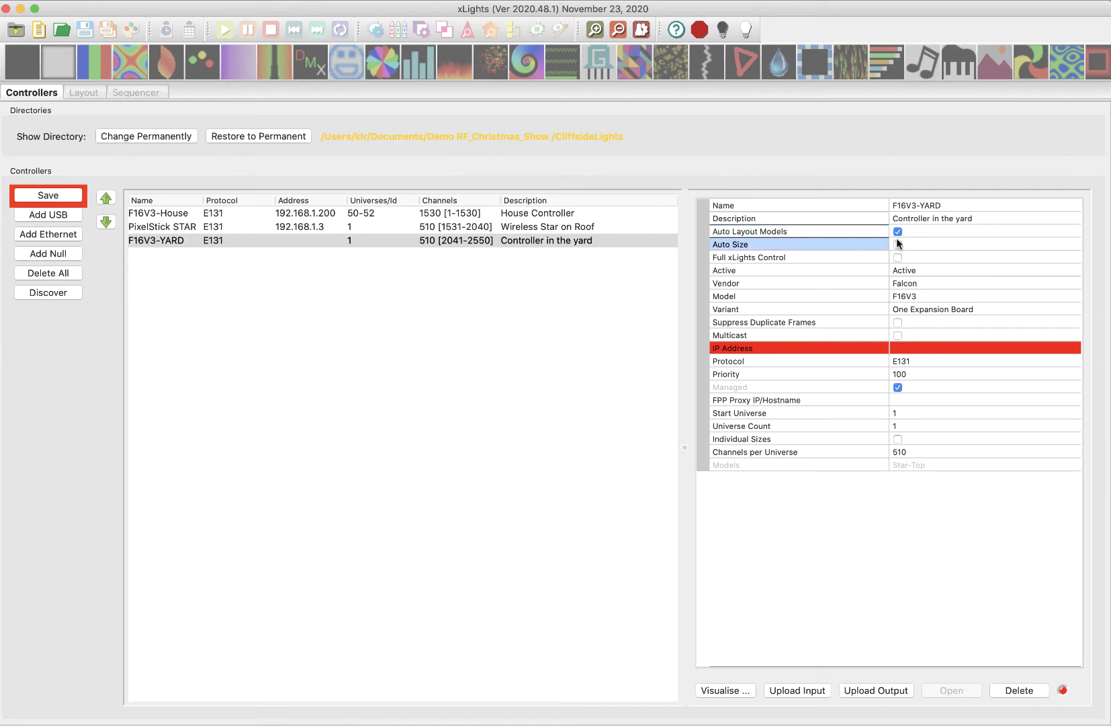
left_click(898, 244)
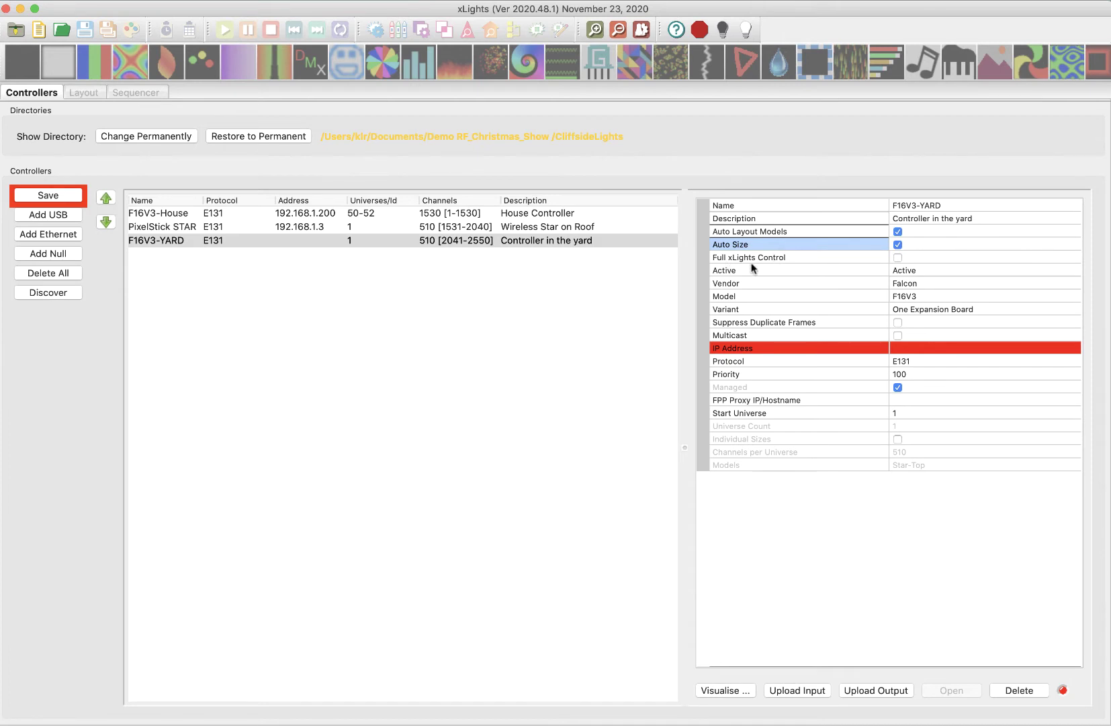
left_click(897, 258)
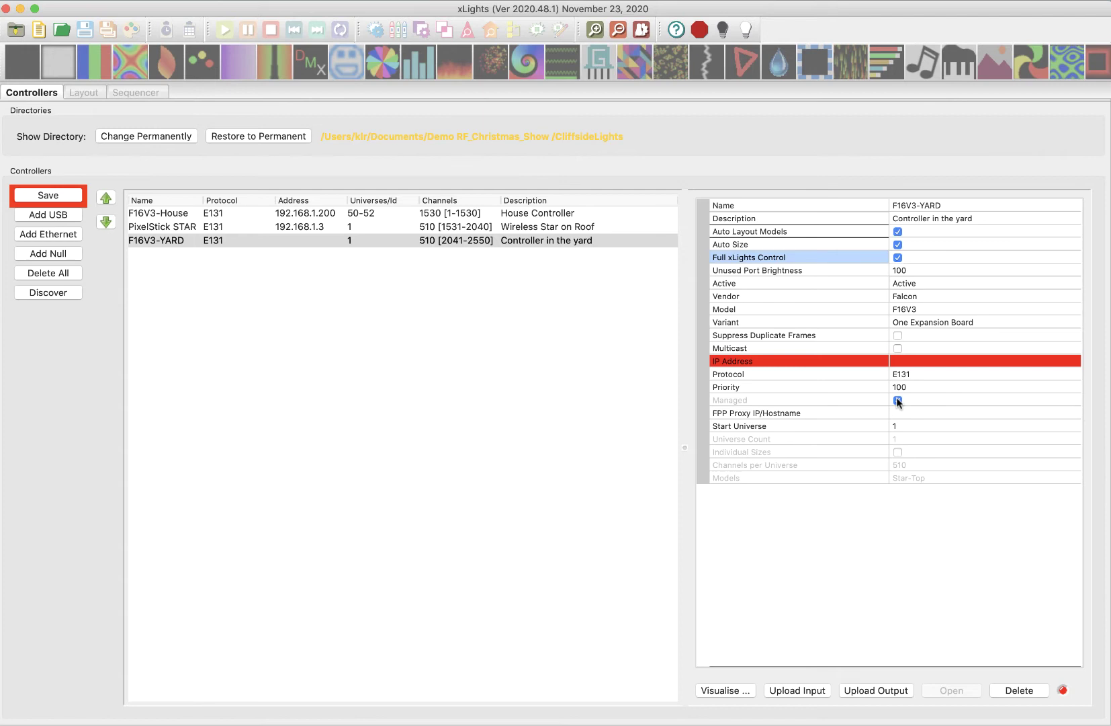
- Set F16V3-YARD's IP address to 192.168.1.100 and its start universe to 4
left_click(903, 358)
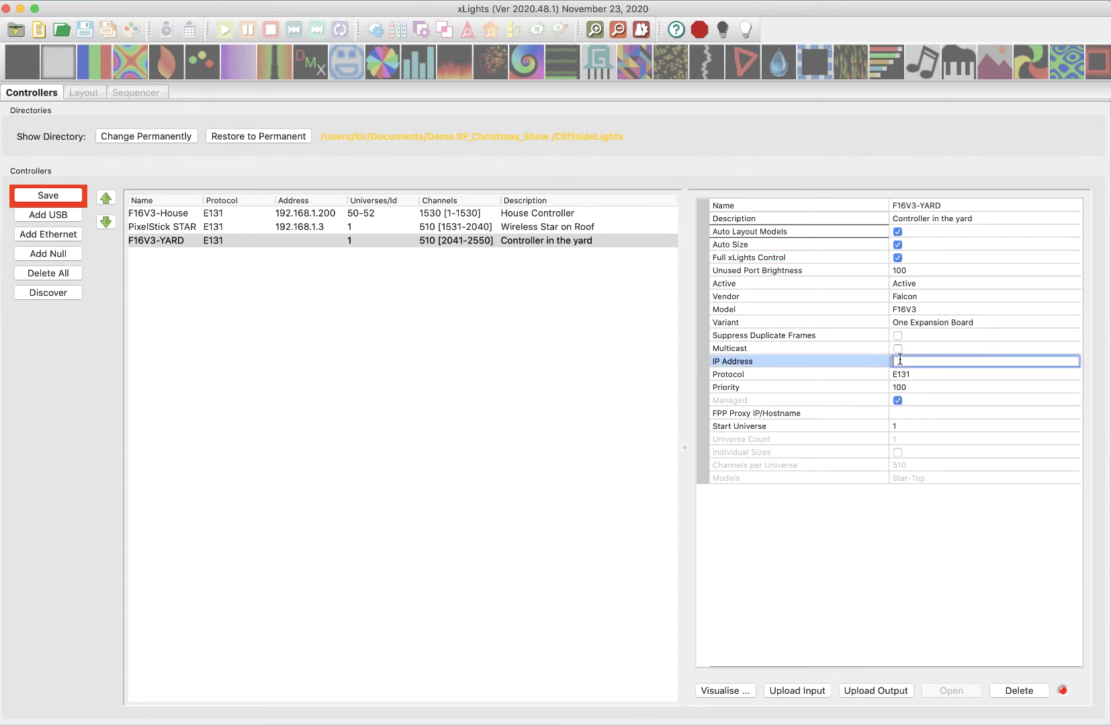
type("192.168.1.100")
left_click(926, 390)
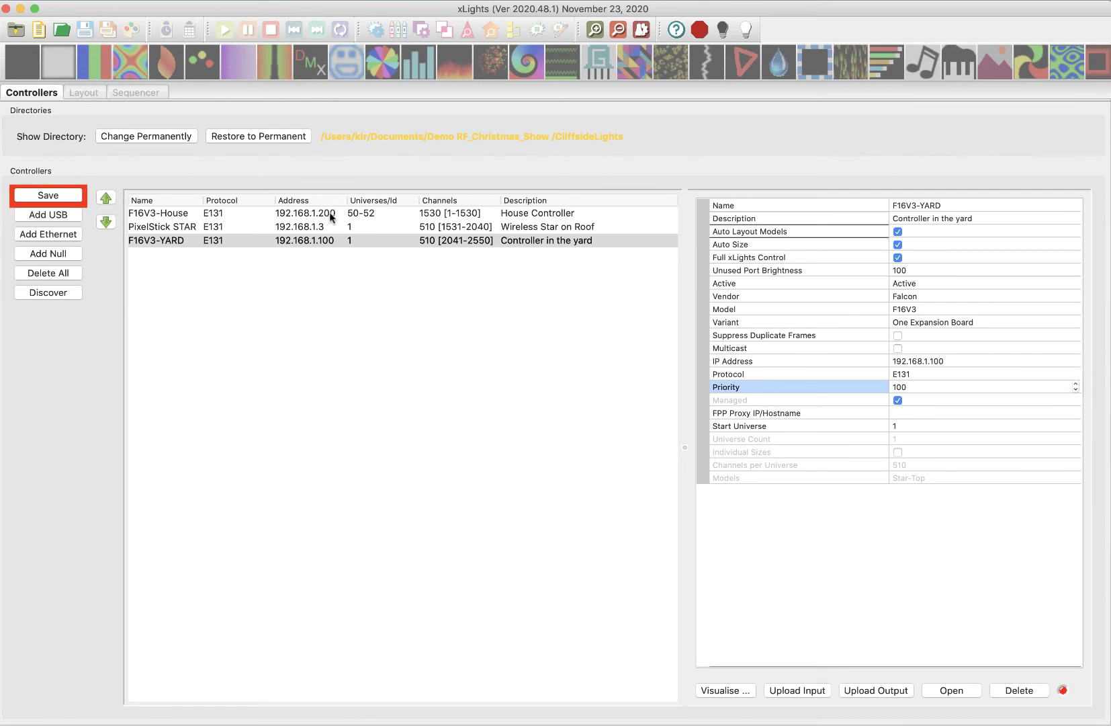
left_click(894, 426)
left_click(1074, 428)
left_click(1073, 421)
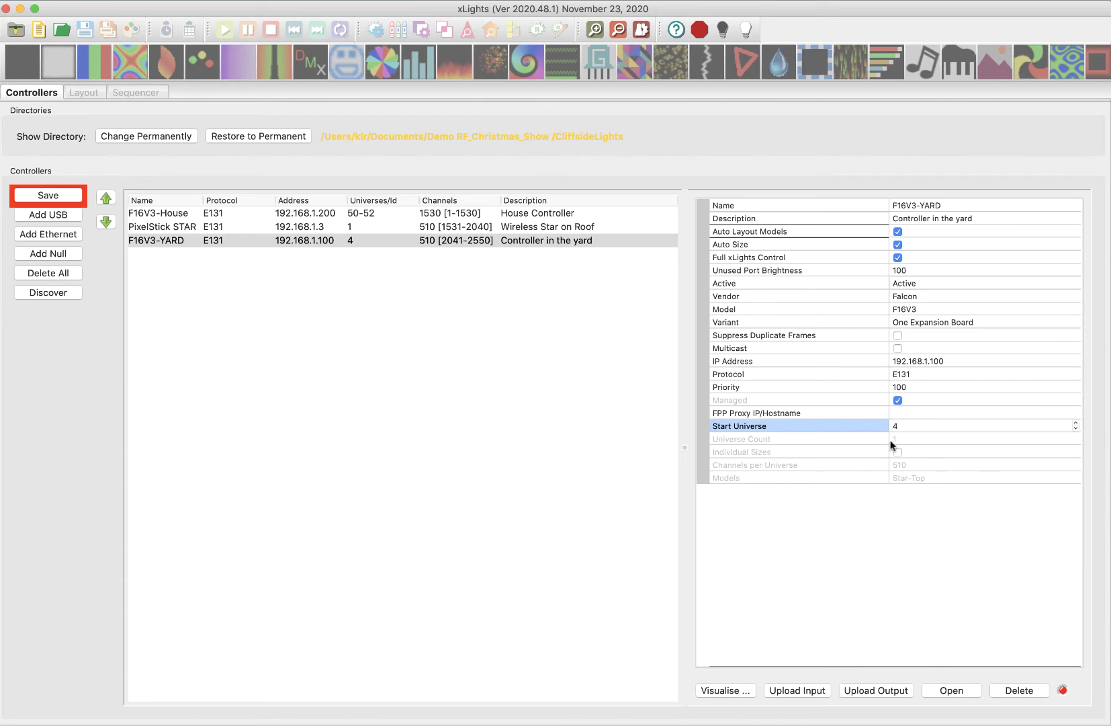
- Save the controller setup and open F16V3-YARD's port visualiser past the start-channel warning
mouse_move(892, 444)
left_click(52, 196)
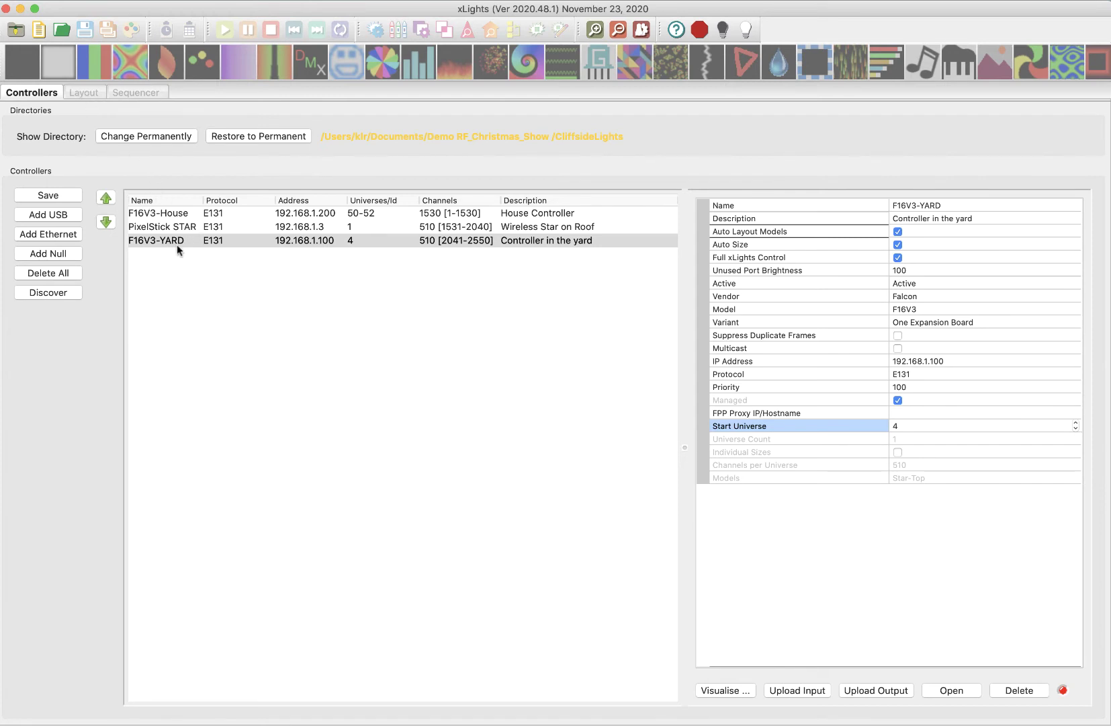
left_click(721, 692)
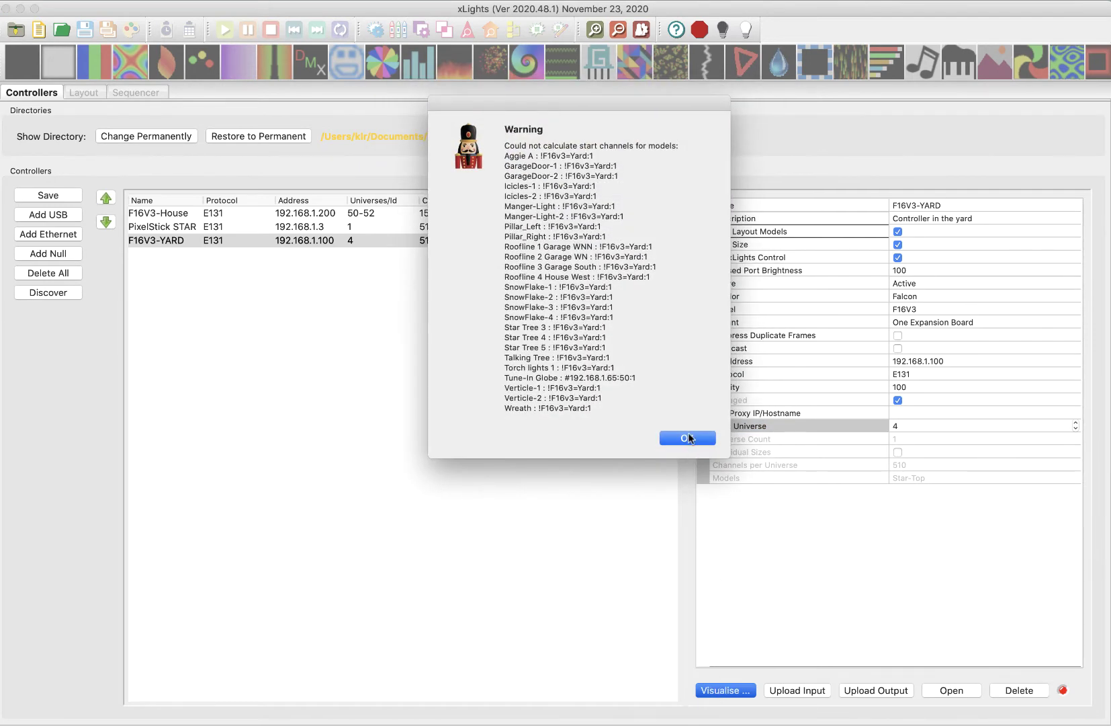
left_click(688, 438)
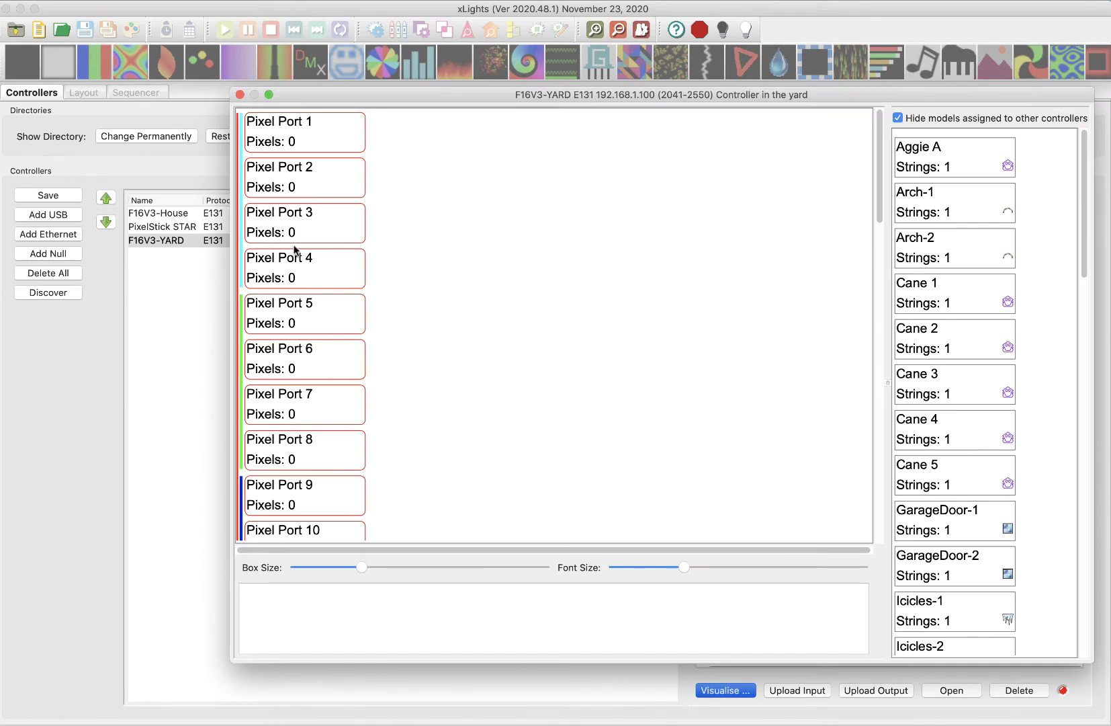
scroll(295, 251, "down", 1)
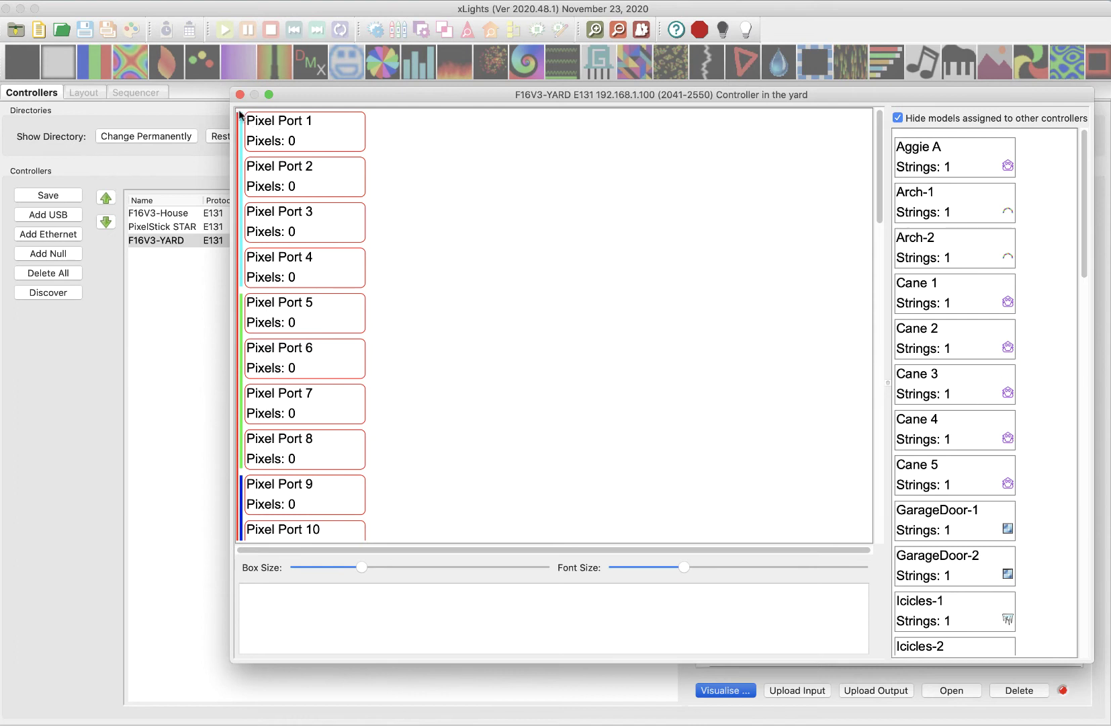
scroll(275, 393, "down", 3)
scroll(275, 393, "down", 3)
scroll(275, 393, "down", 10)
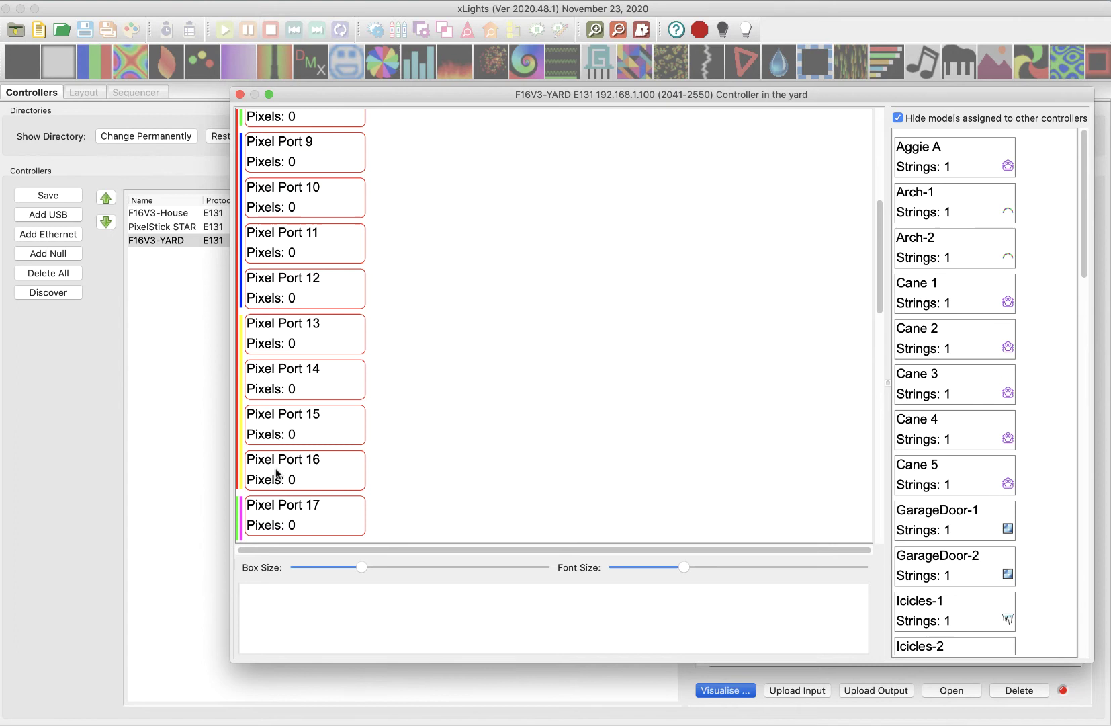
scroll(283, 467, "up", 15)
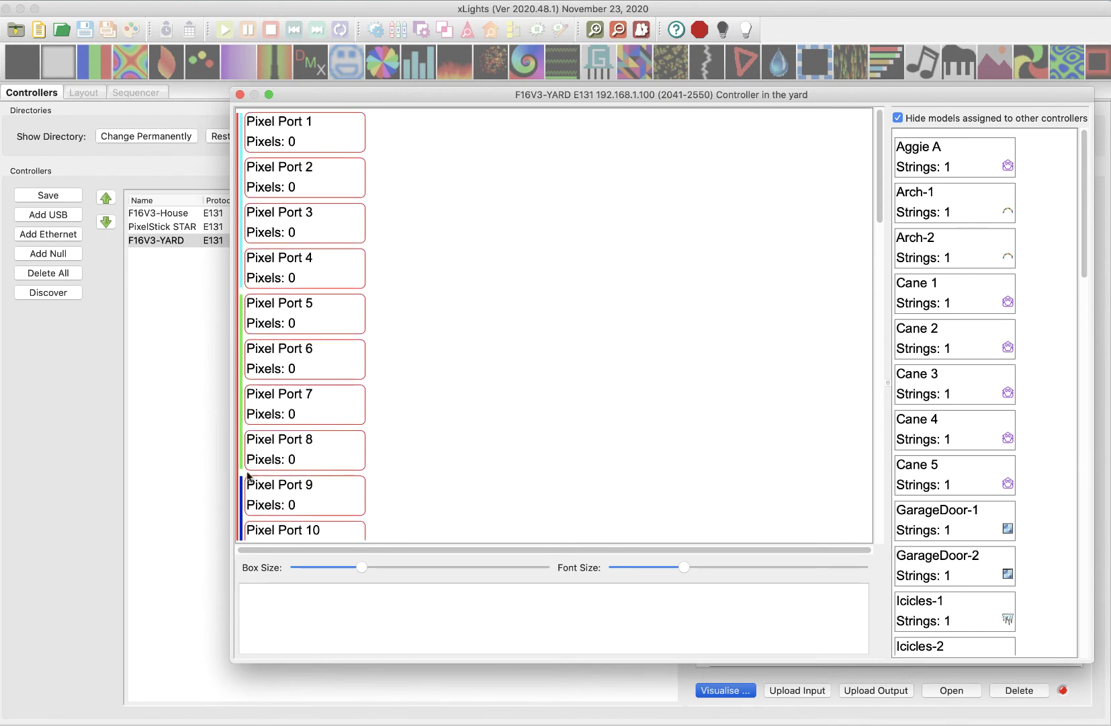
scroll(276, 332, "down", 17)
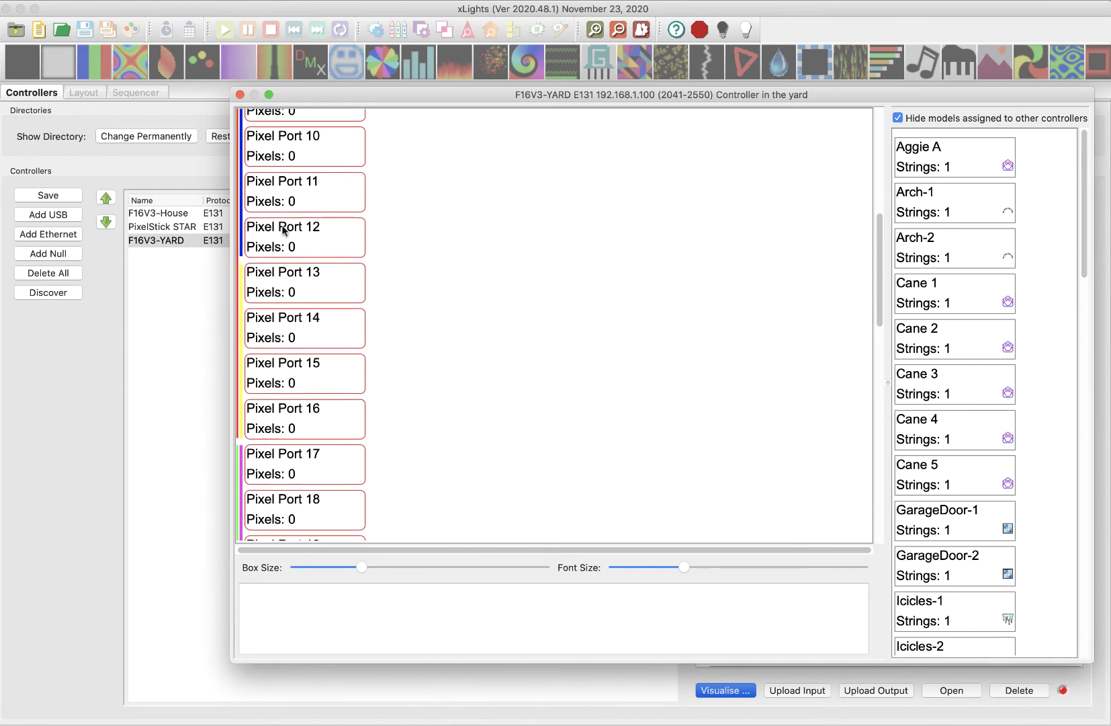
scroll(291, 411, "down", 6)
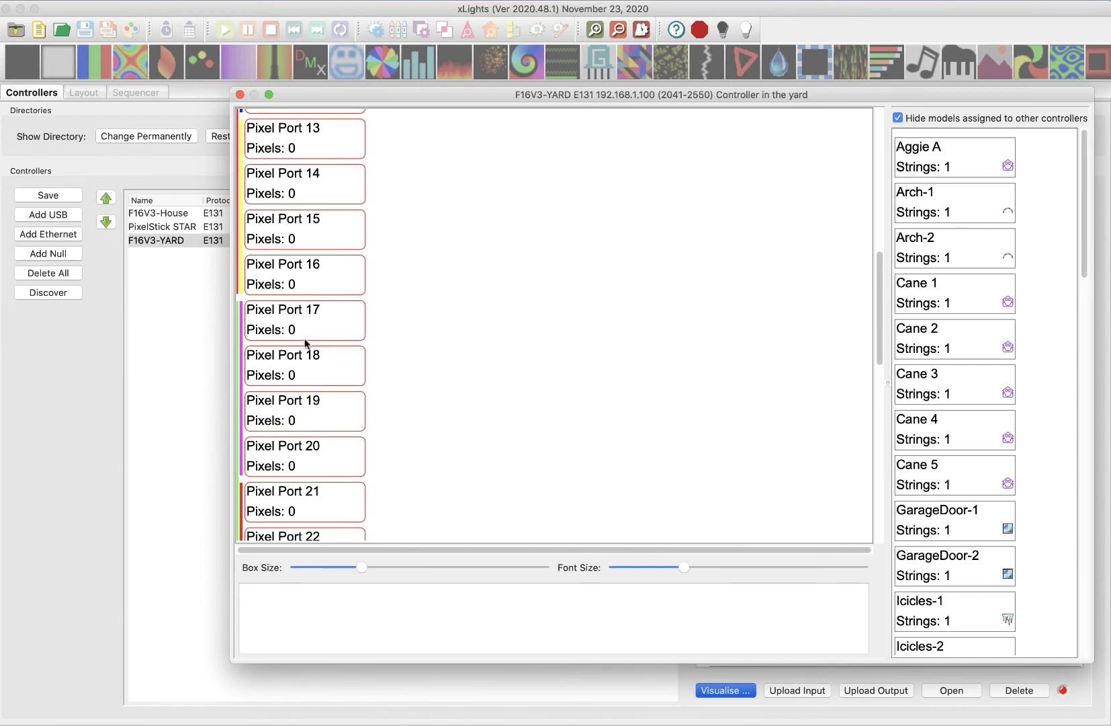
scroll(306, 344, "down", 2)
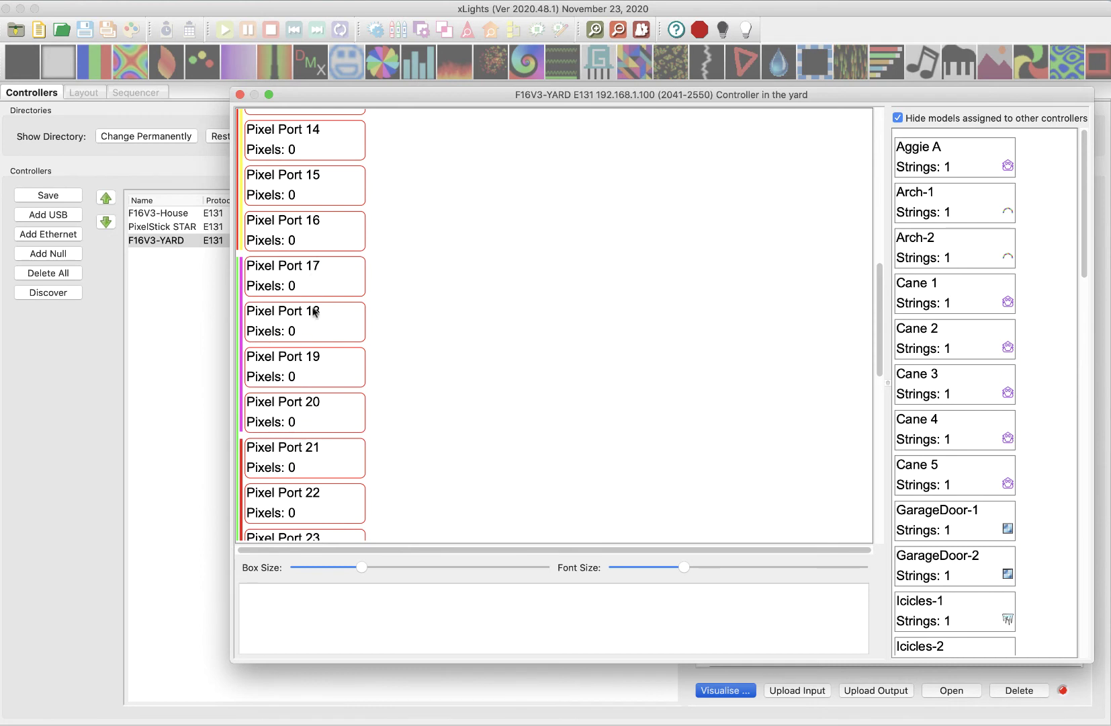
scroll(305, 276, "down", 8)
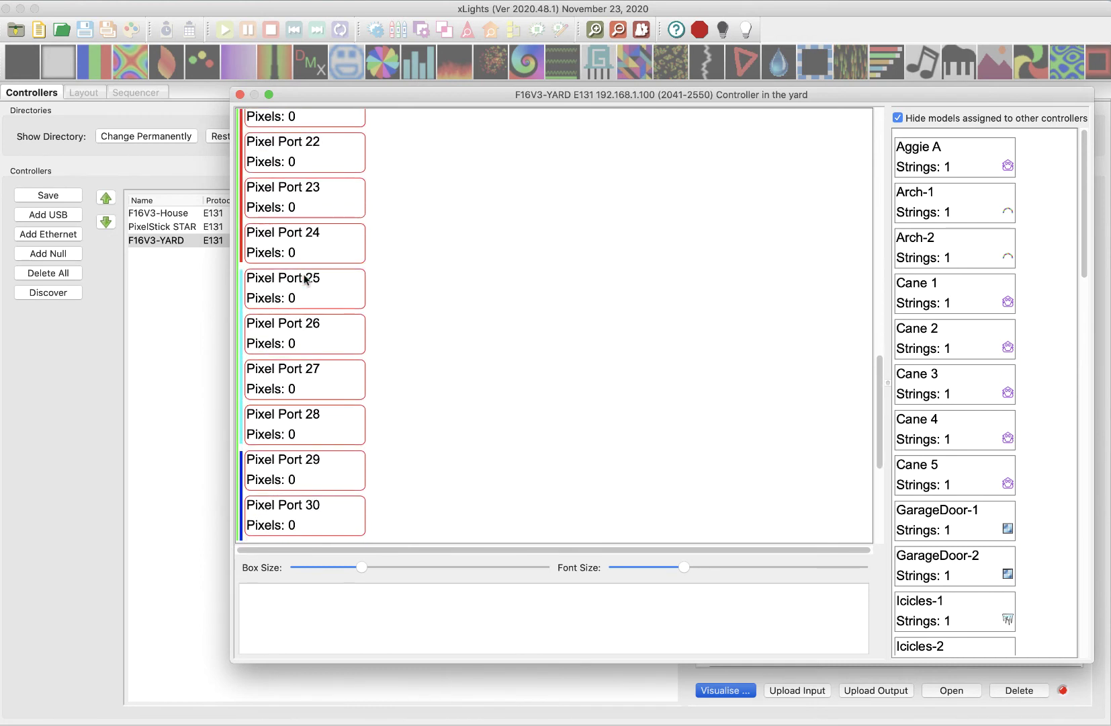
scroll(306, 278, "down", 5)
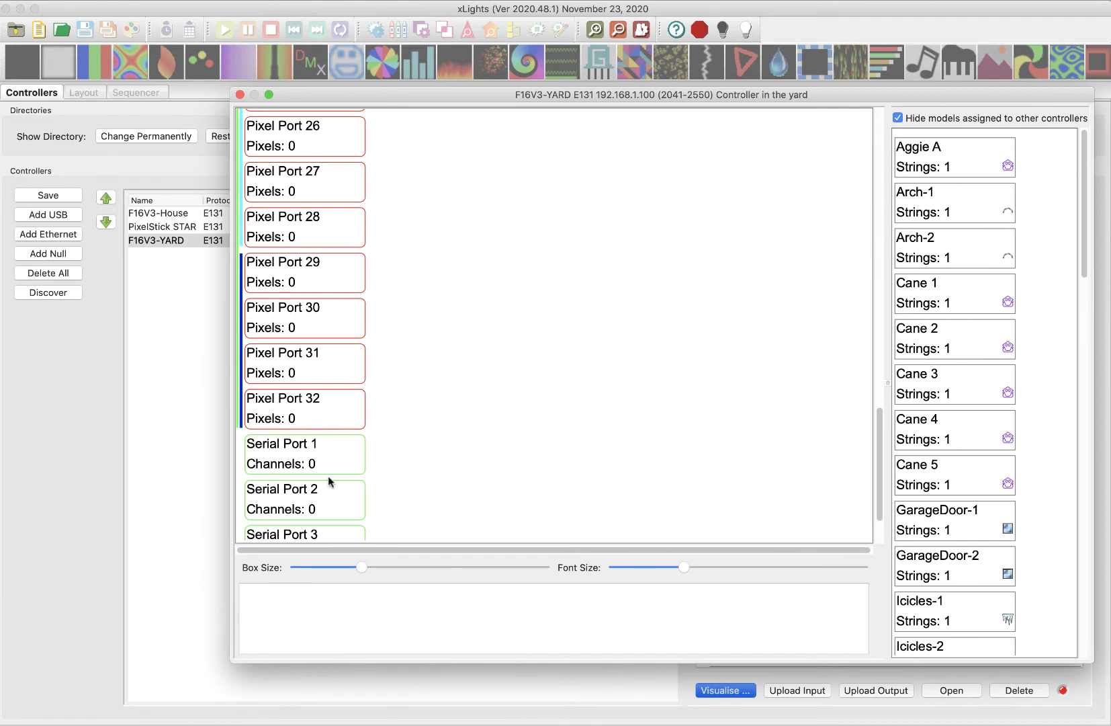
scroll(305, 401, "up", 20)
scroll(304, 401, "up", 2)
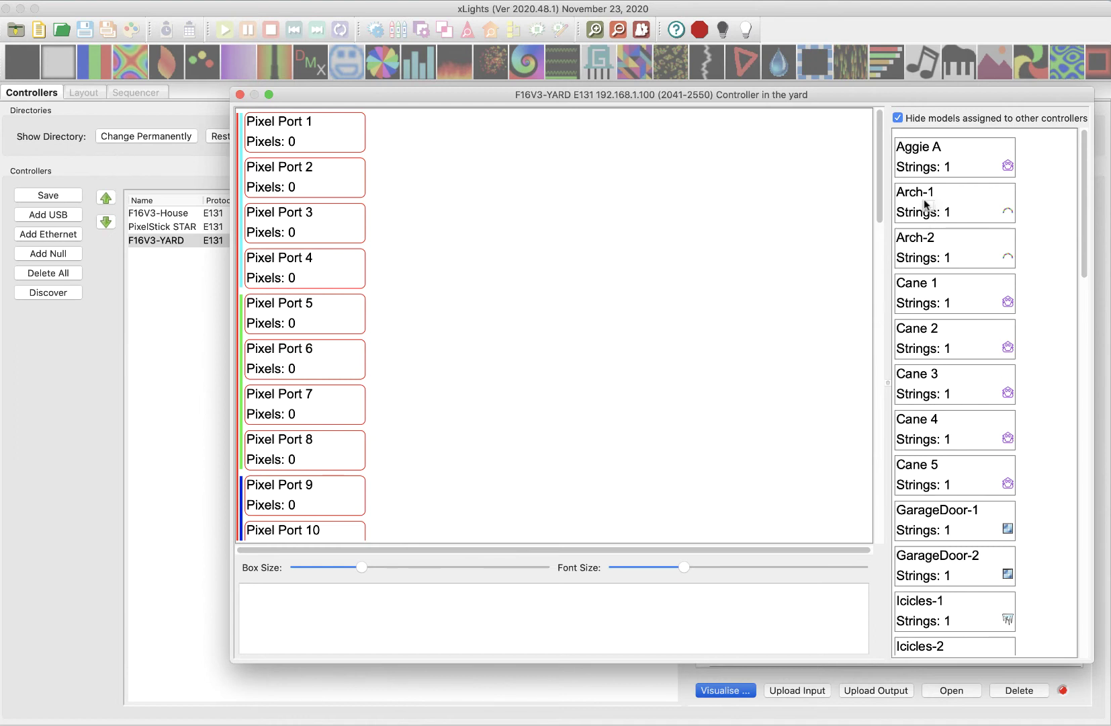
- Place Arch-1 and Arch-2 on Ports 1–2, Canes 1–3 on Port 3, Canes 4–5 on Port 4
left_click_drag(924, 199, 392, 127)
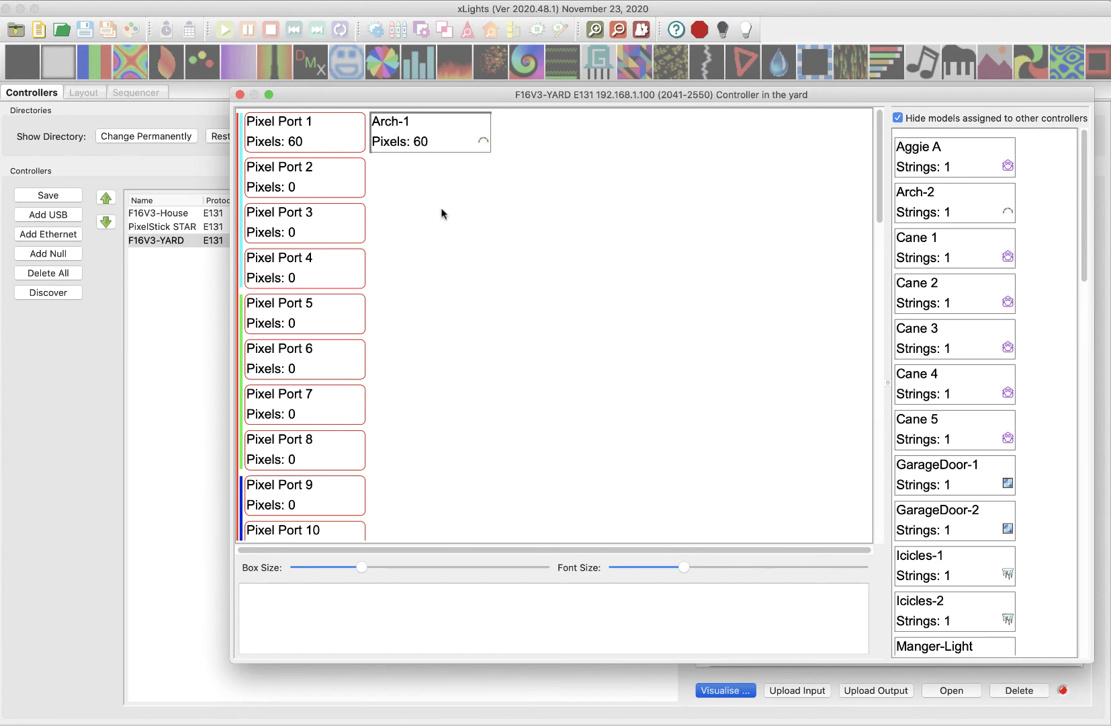
left_click_drag(926, 208, 400, 176)
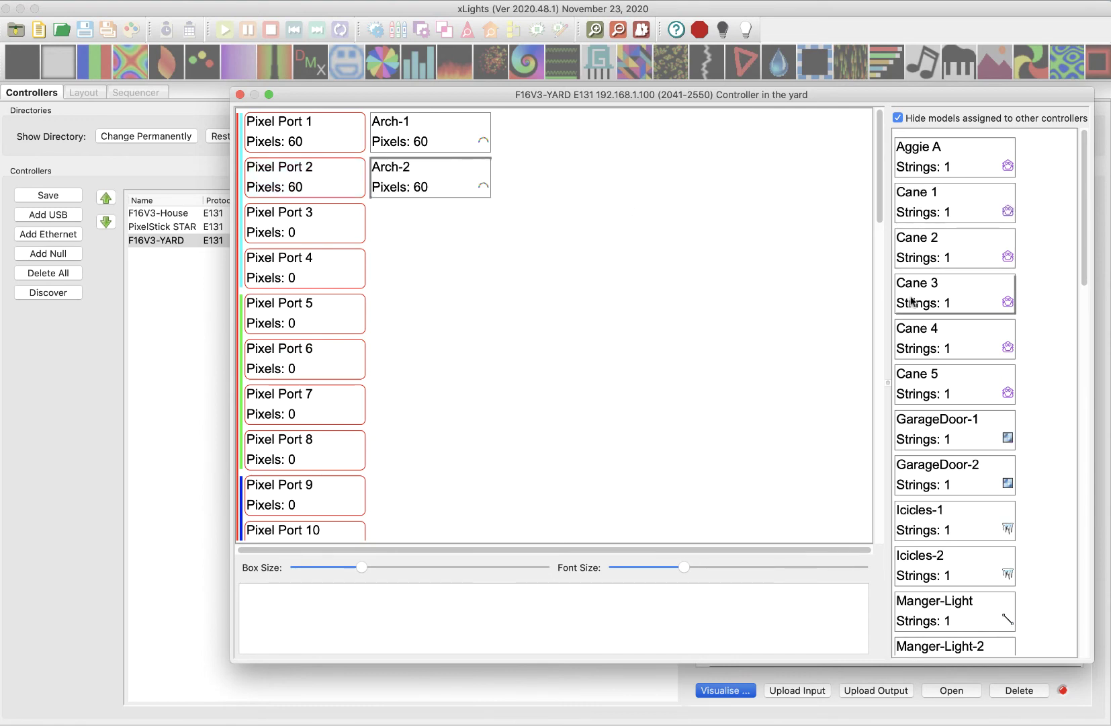
left_click_drag(915, 209, 391, 217)
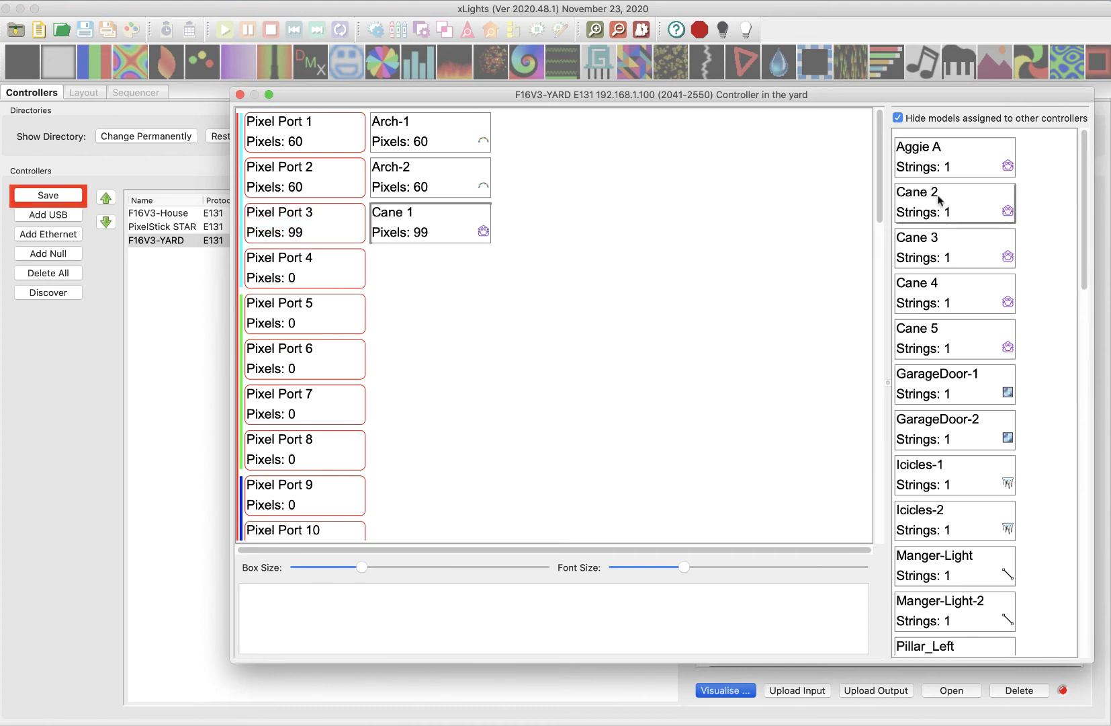
left_click_drag(940, 194, 503, 221)
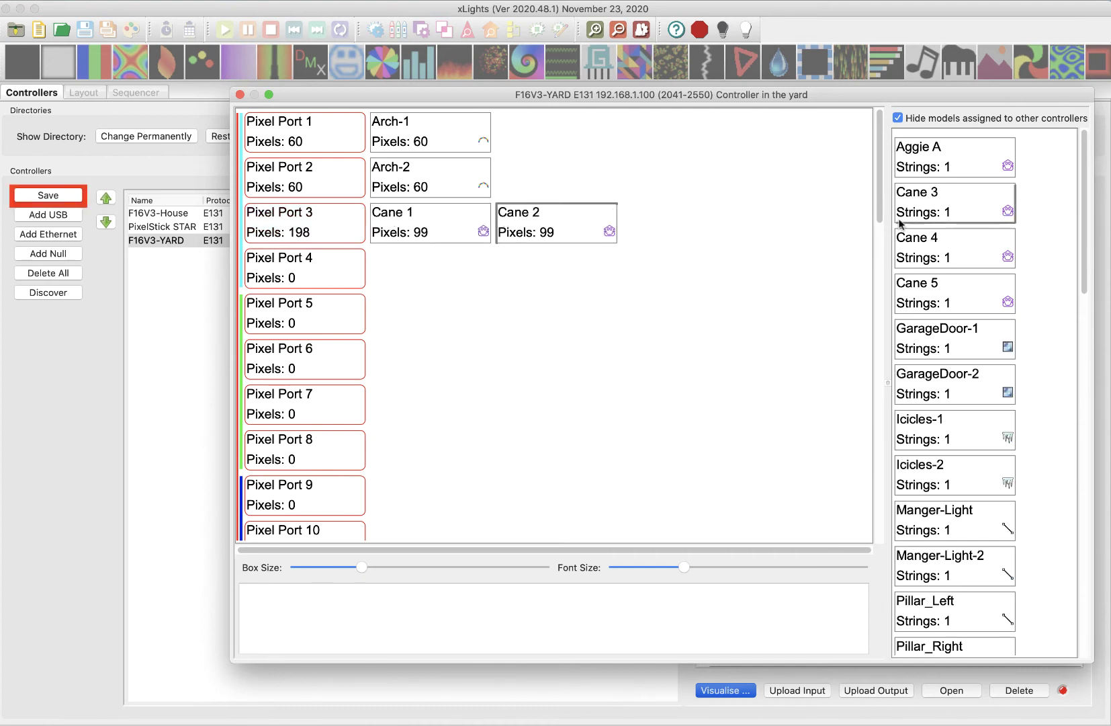
left_click_drag(710, 246, 639, 224)
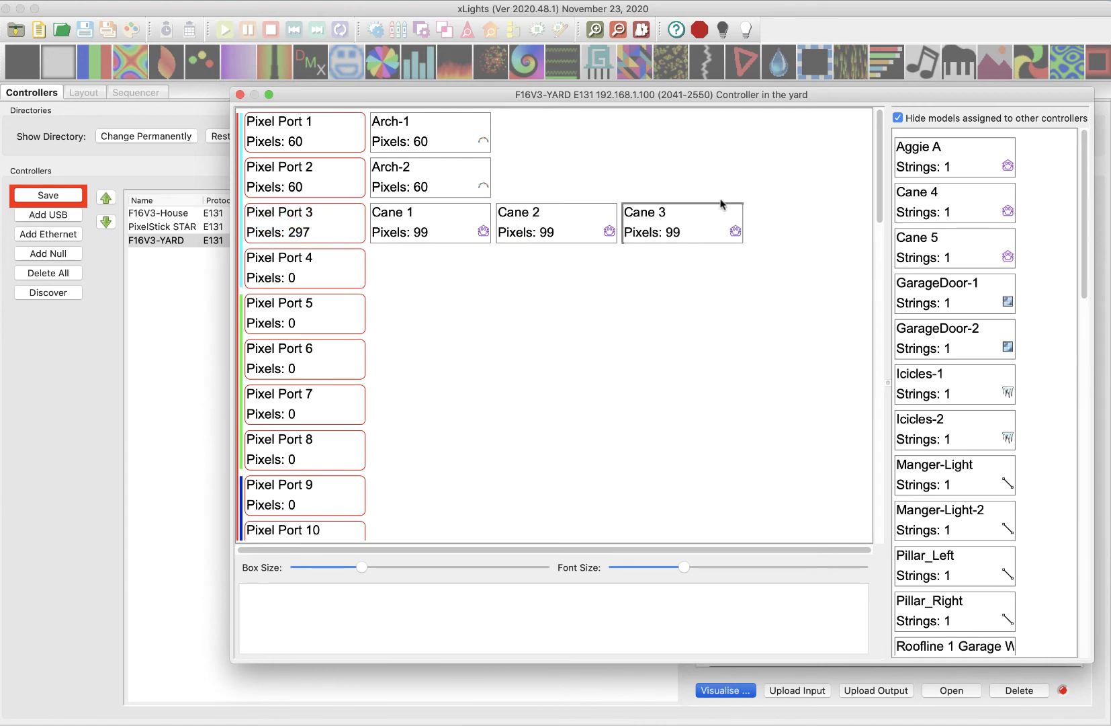
left_click_drag(951, 193, 405, 267)
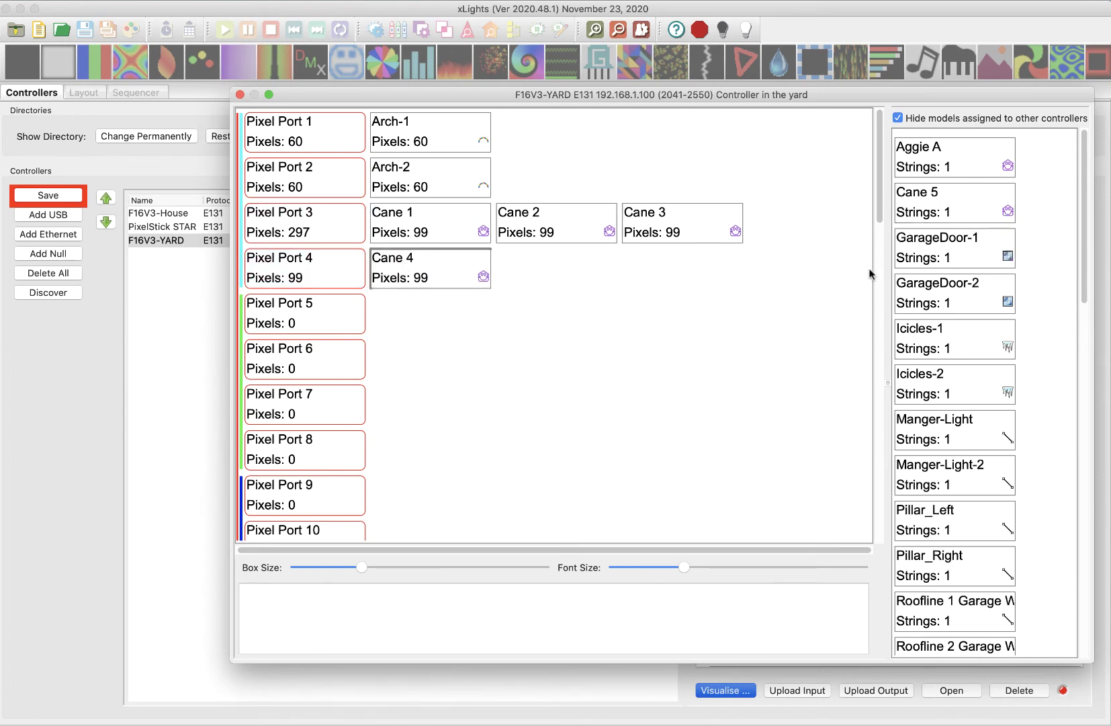
left_click_drag(554, 295, 534, 270)
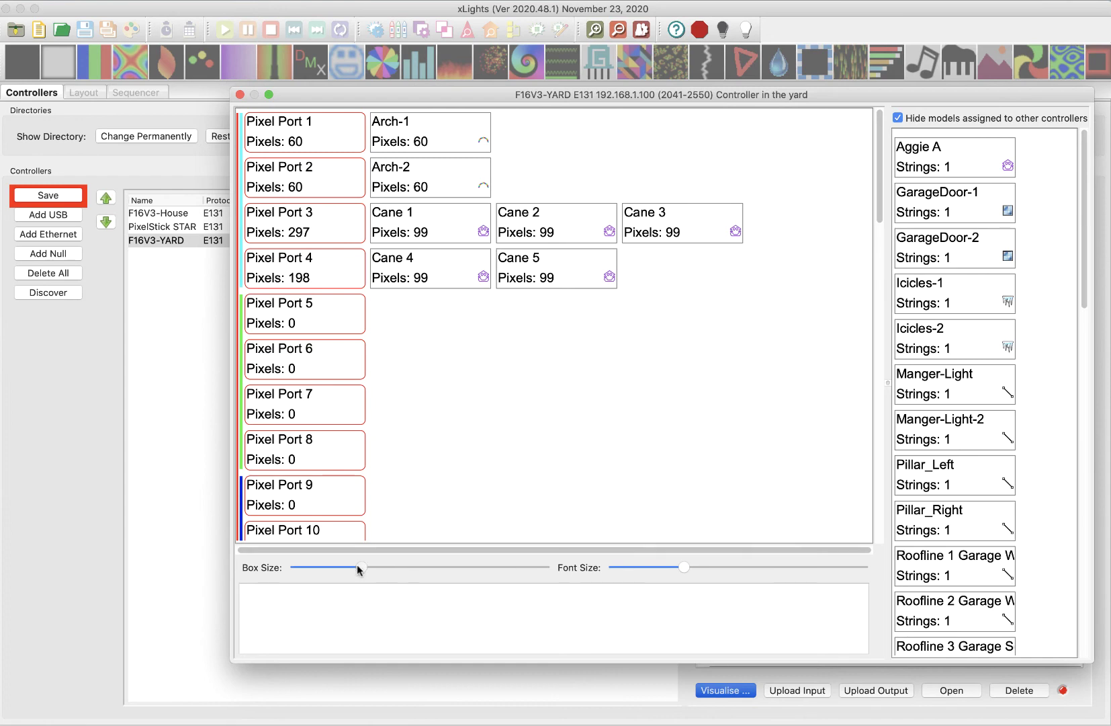
- Enlarge the mapping view's box size and slightly increase its font size
mouse_move(357, 568)
left_mouse_down()
mouse_move(422, 567)
mouse_move(354, 569)
left_mouse_up()
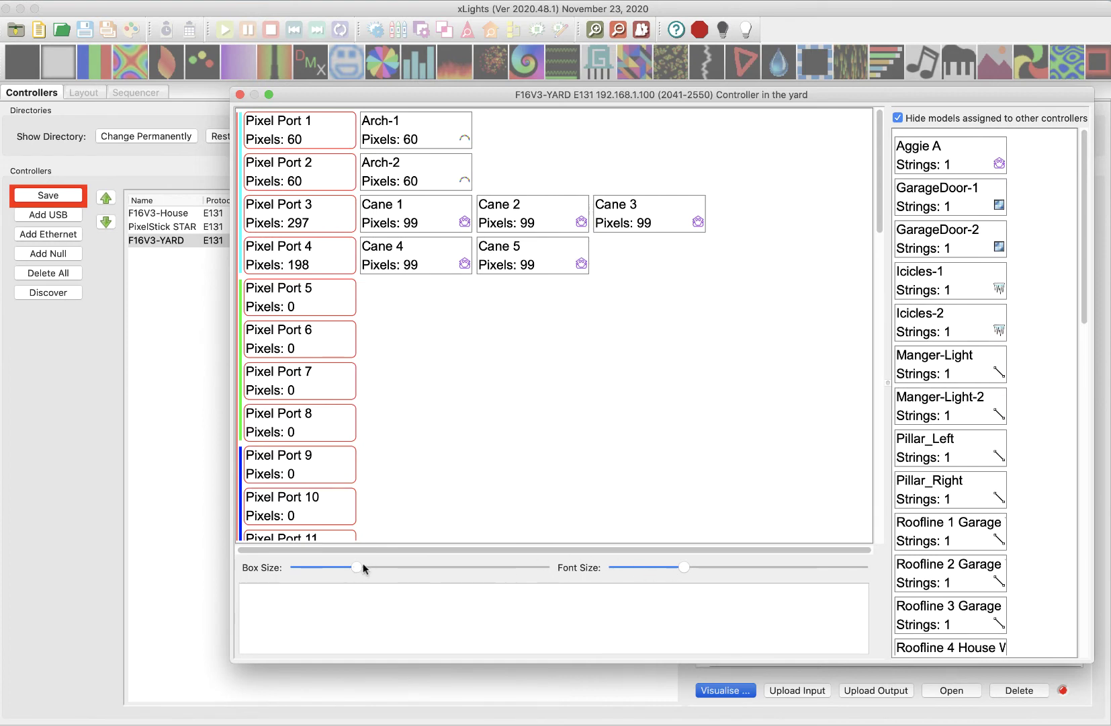
left_click_drag(358, 568, 372, 568)
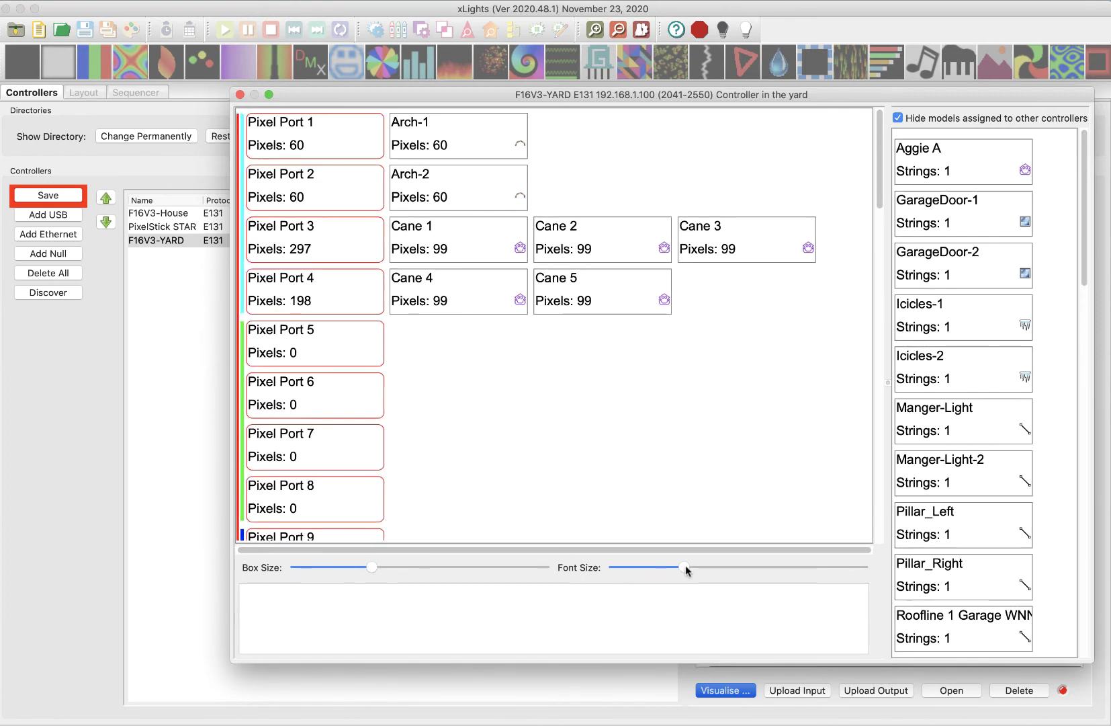
mouse_move(686, 570)
left_mouse_down()
mouse_move(735, 575)
mouse_move(692, 569)
left_mouse_up()
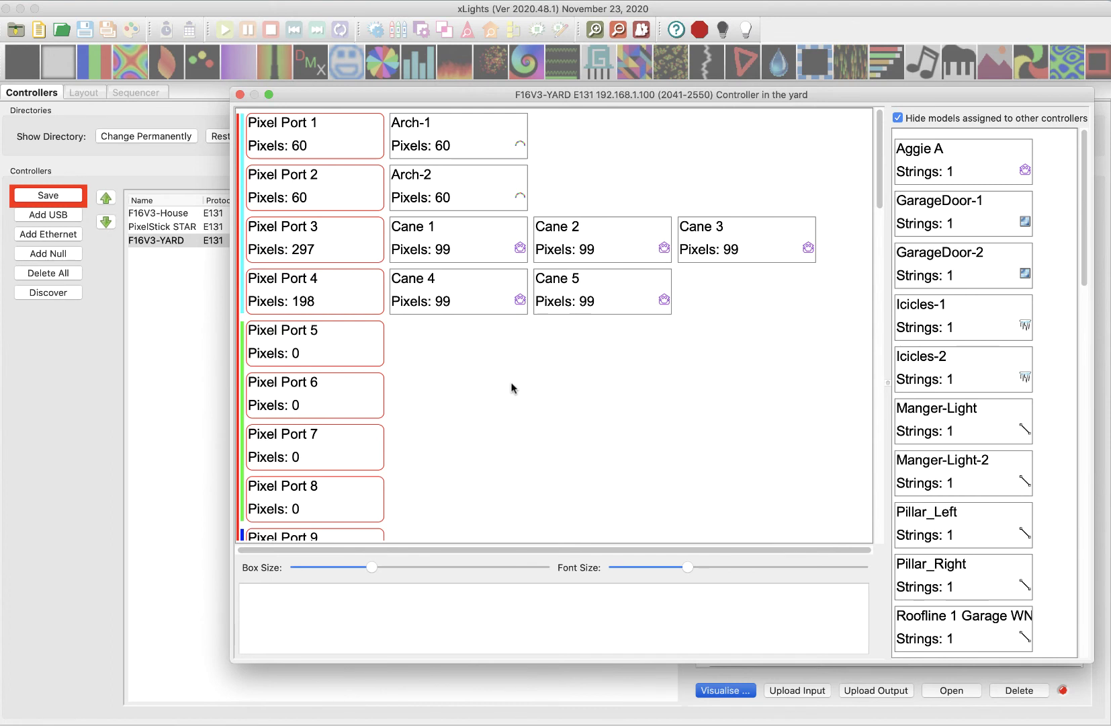
right_click(513, 387)
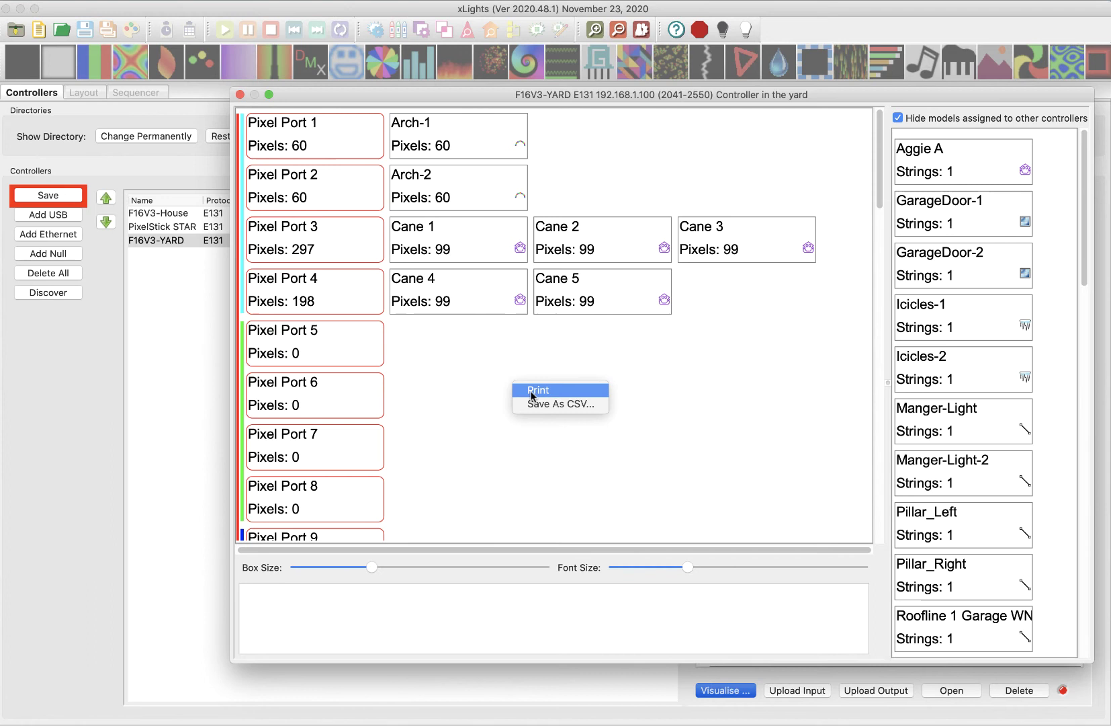
left_click(442, 389)
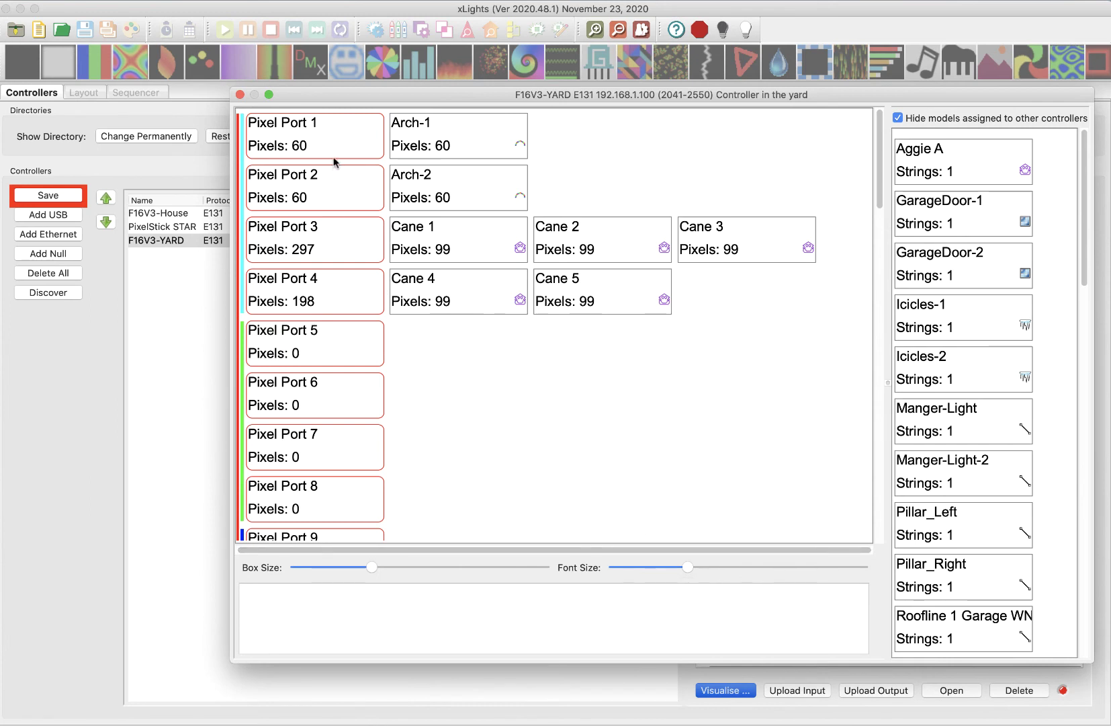
- Rearrange Cane 1 and Cane 2 on Pixel Port 3
mouse_move(334, 161)
mouse_move(296, 159)
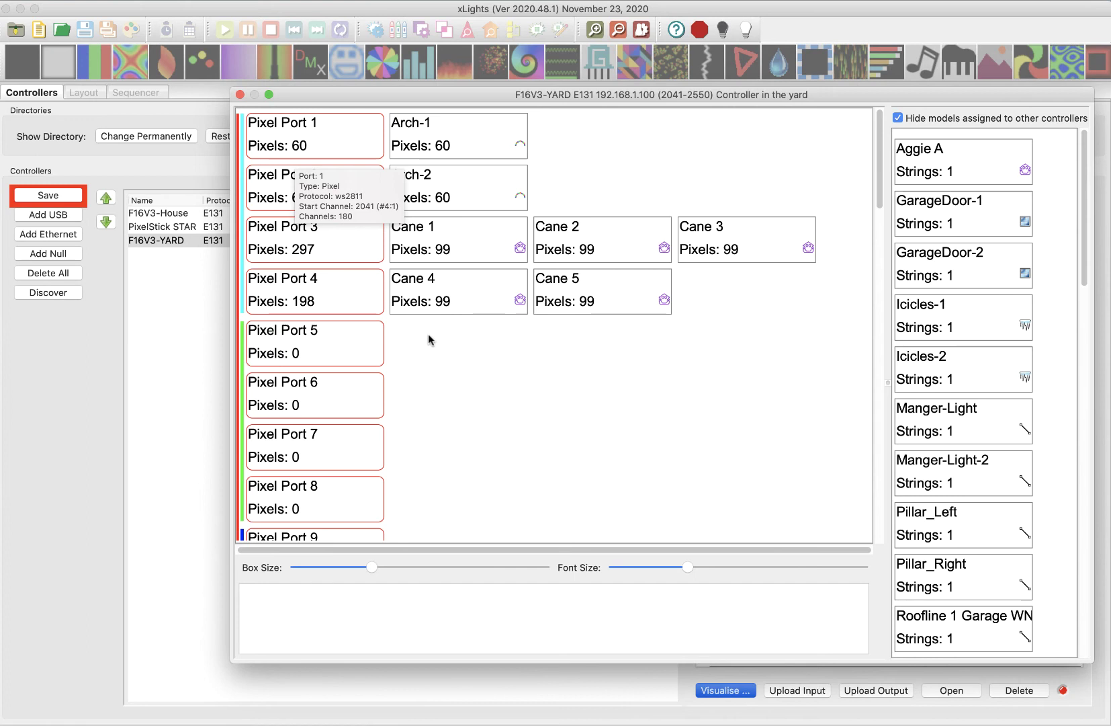
left_click(451, 250)
left_click_drag(451, 250, 388, 247)
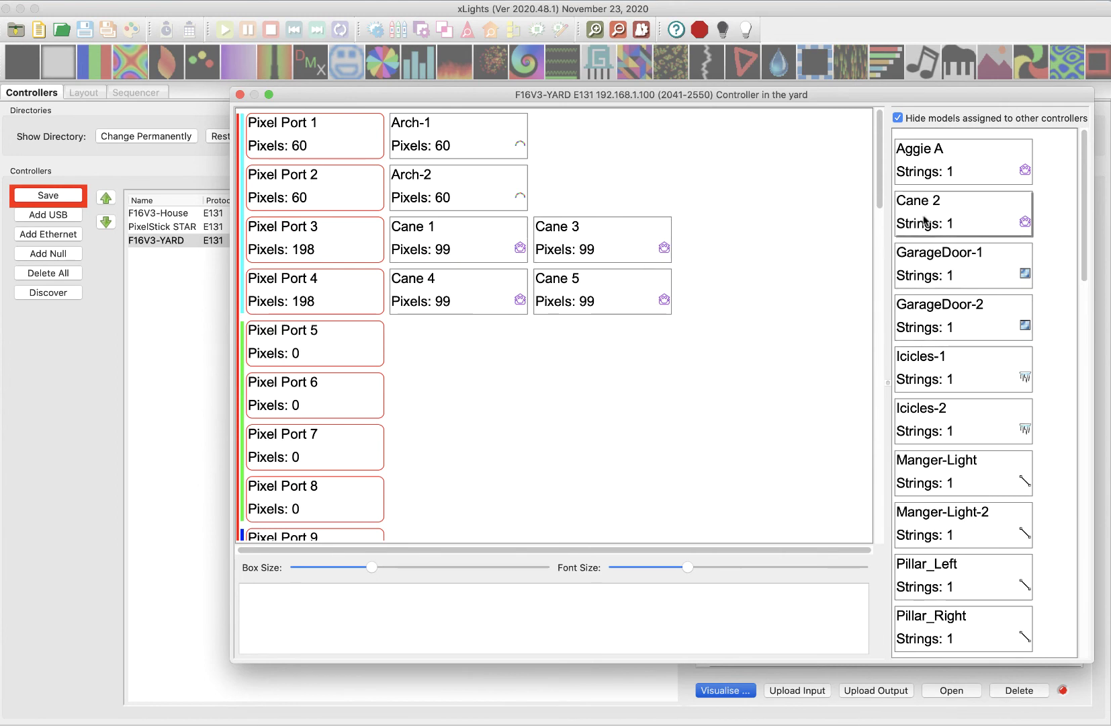
left_click_drag(931, 224, 529, 245)
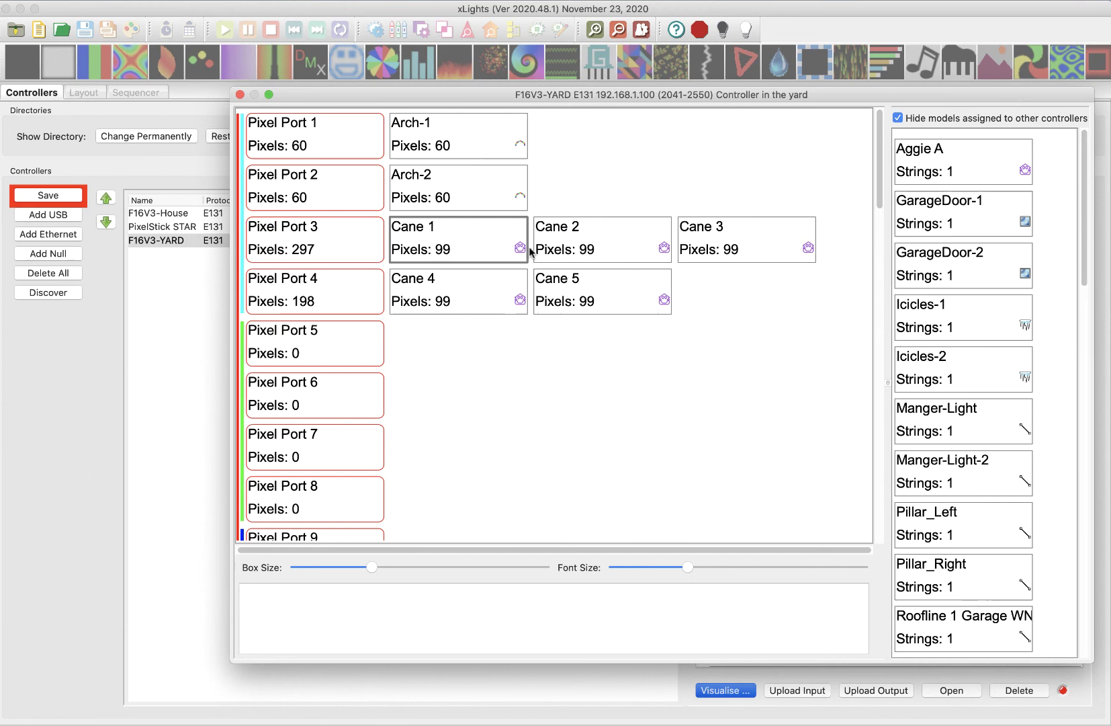
- Give Cane 1 and Cane 2 brightness 40, keeping Cane 4 before Cane 5 on Port 4
right_click(461, 249)
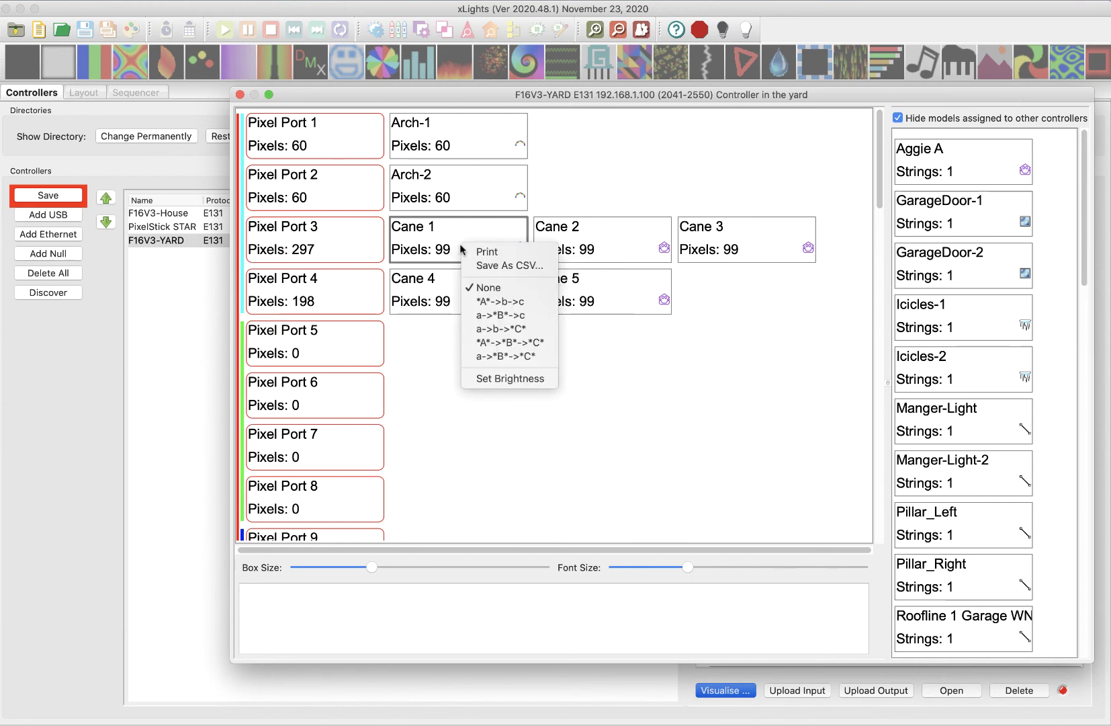
left_click(484, 379)
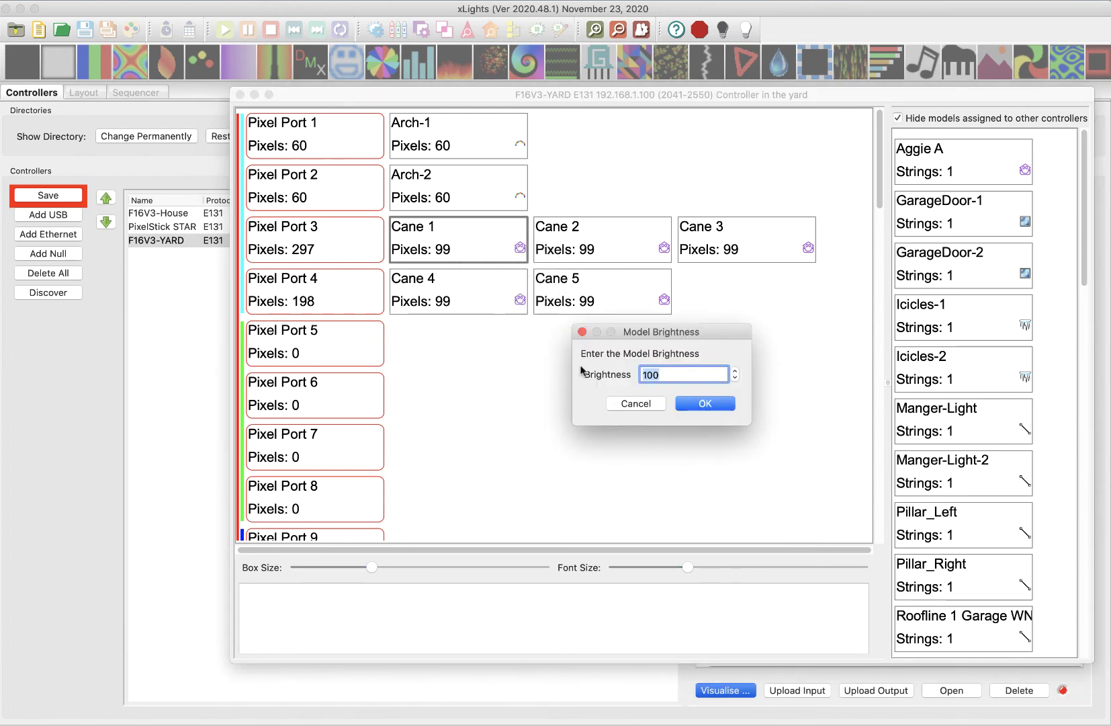
type("40")
left_click(700, 405)
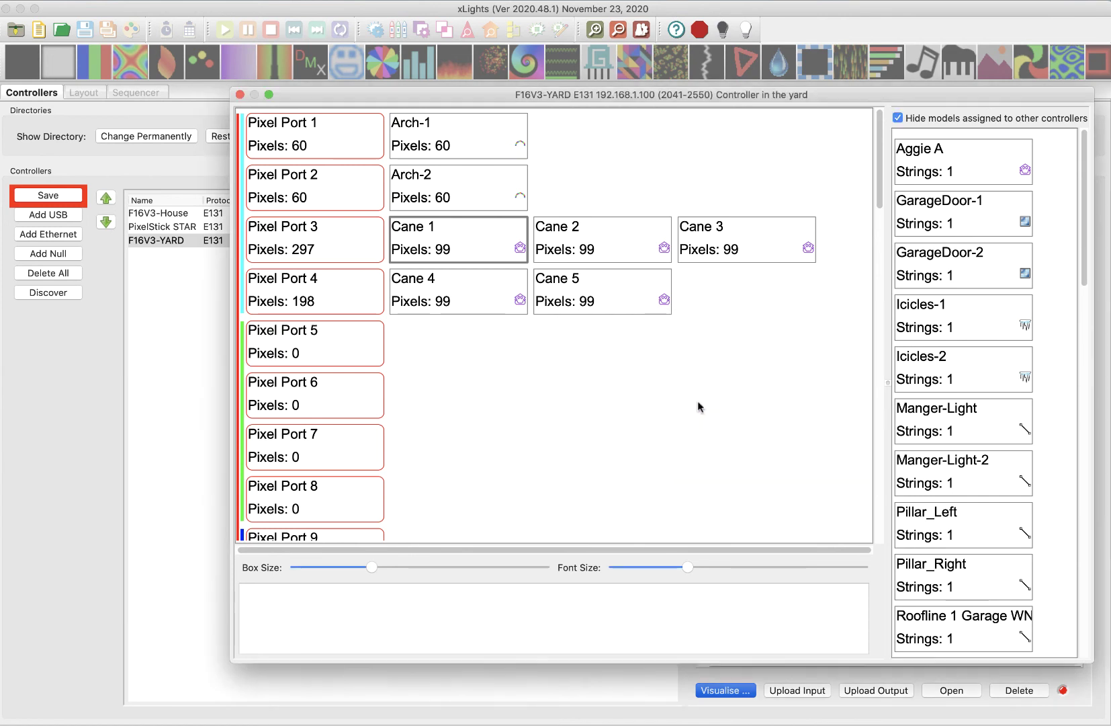
right_click(570, 252)
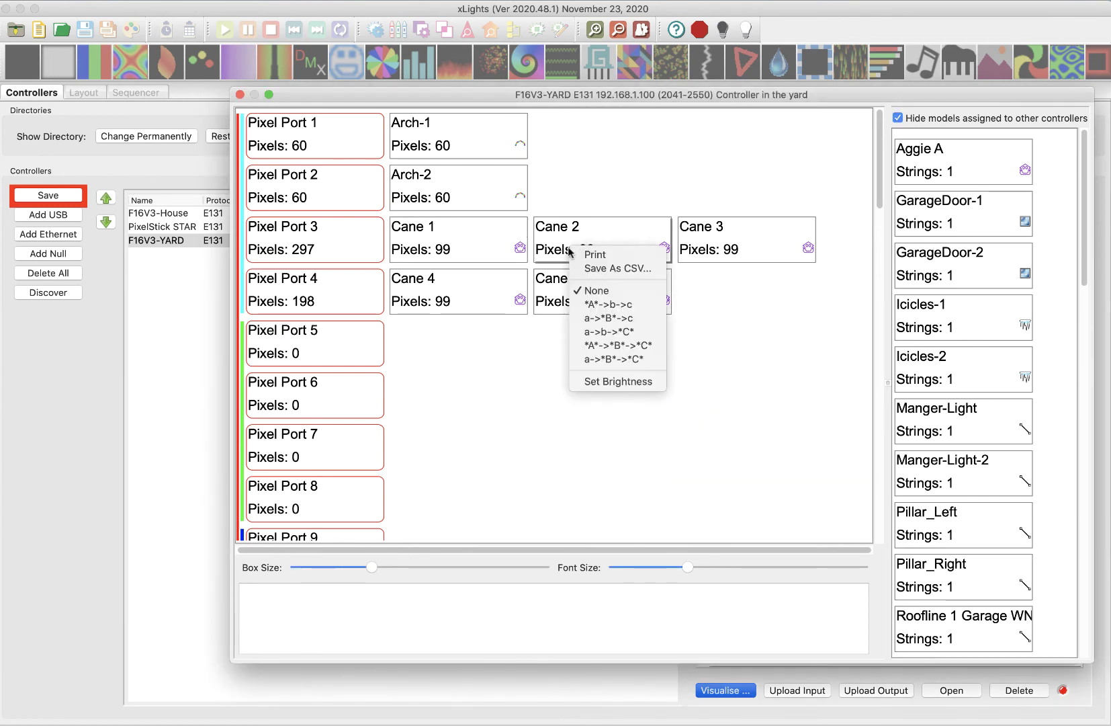
left_click(583, 382)
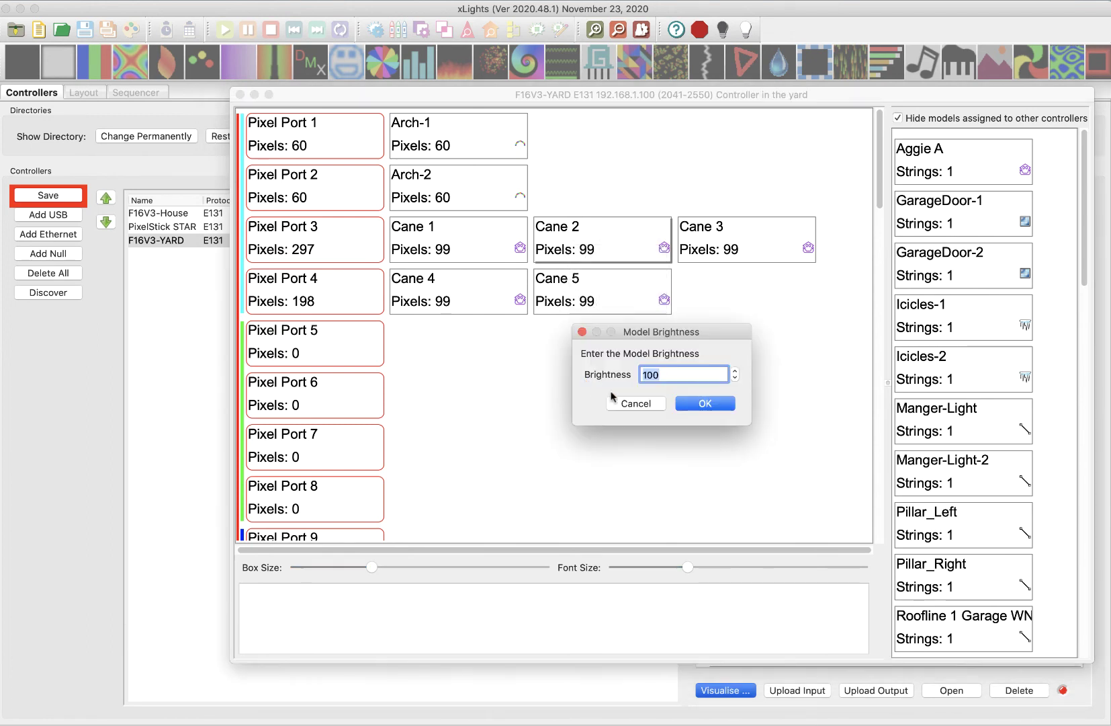
type("40")
left_click(688, 409)
left_click_drag(591, 289, 389, 304)
left_click_drag(931, 232, 555, 302)
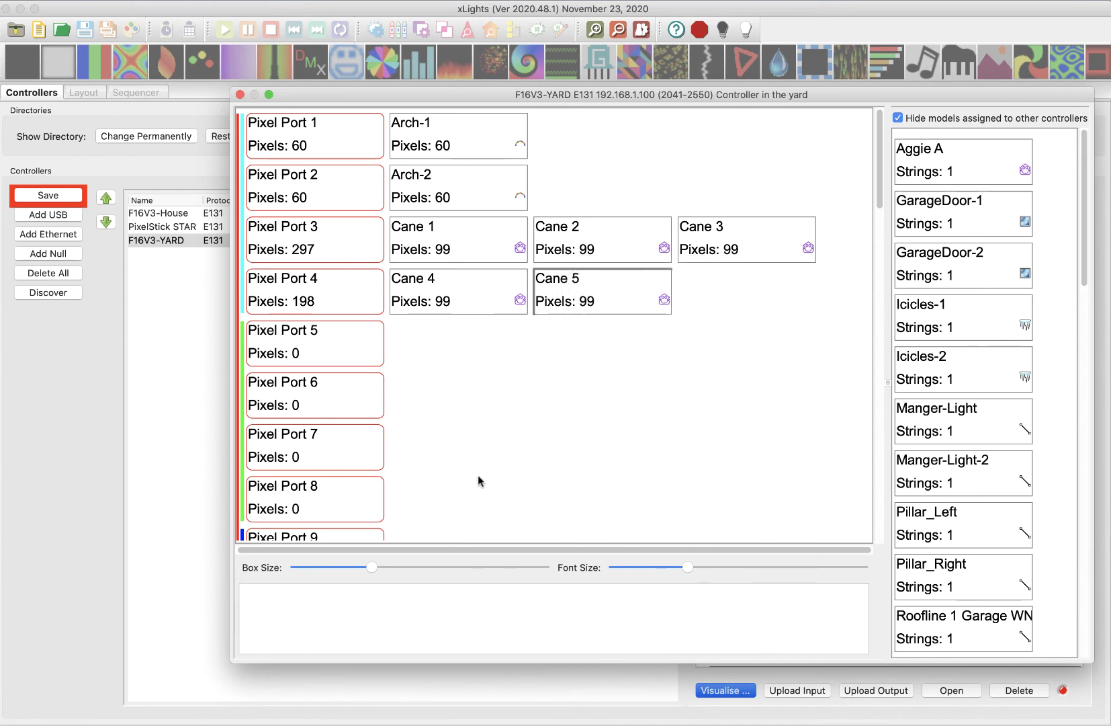
- Open Cane 4's options and dismiss them without making changes
right_click(454, 300)
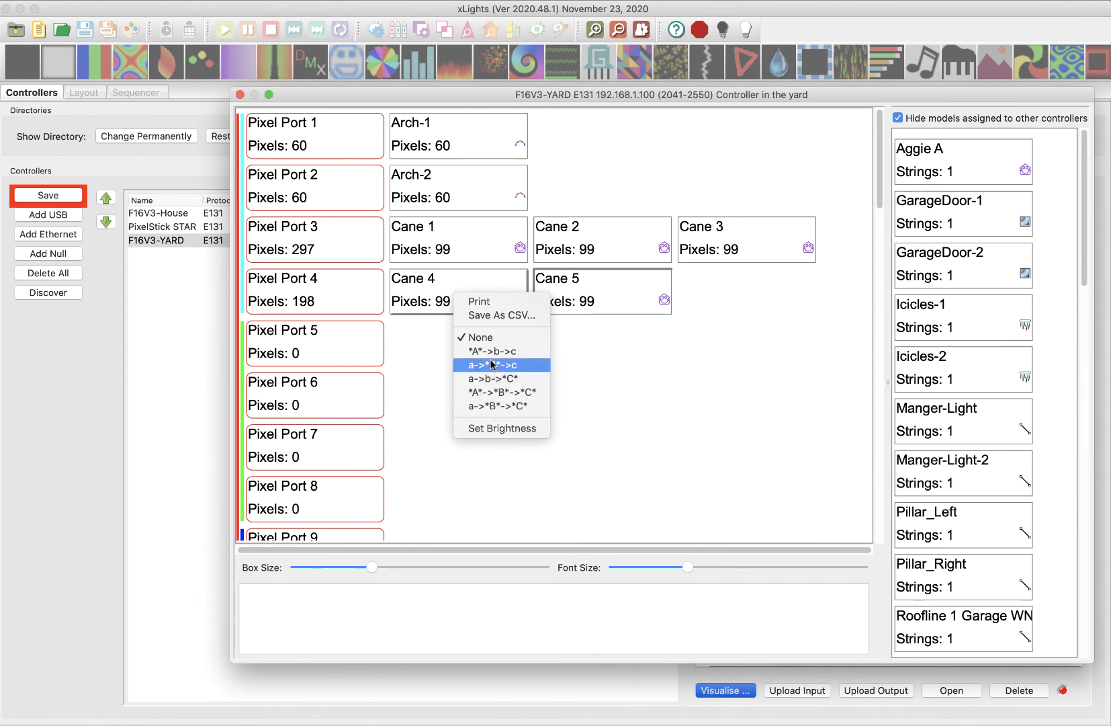
left_click(426, 356)
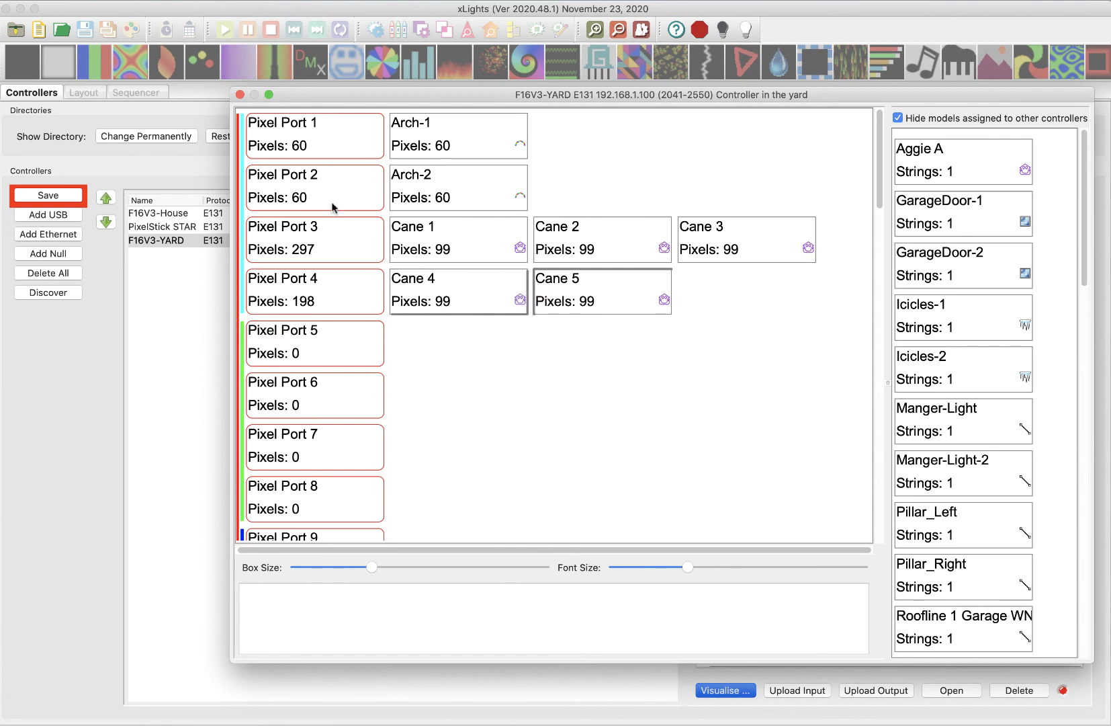
- Close the port mapping, go to the Layout view and save the pending changes
left_click(241, 95)
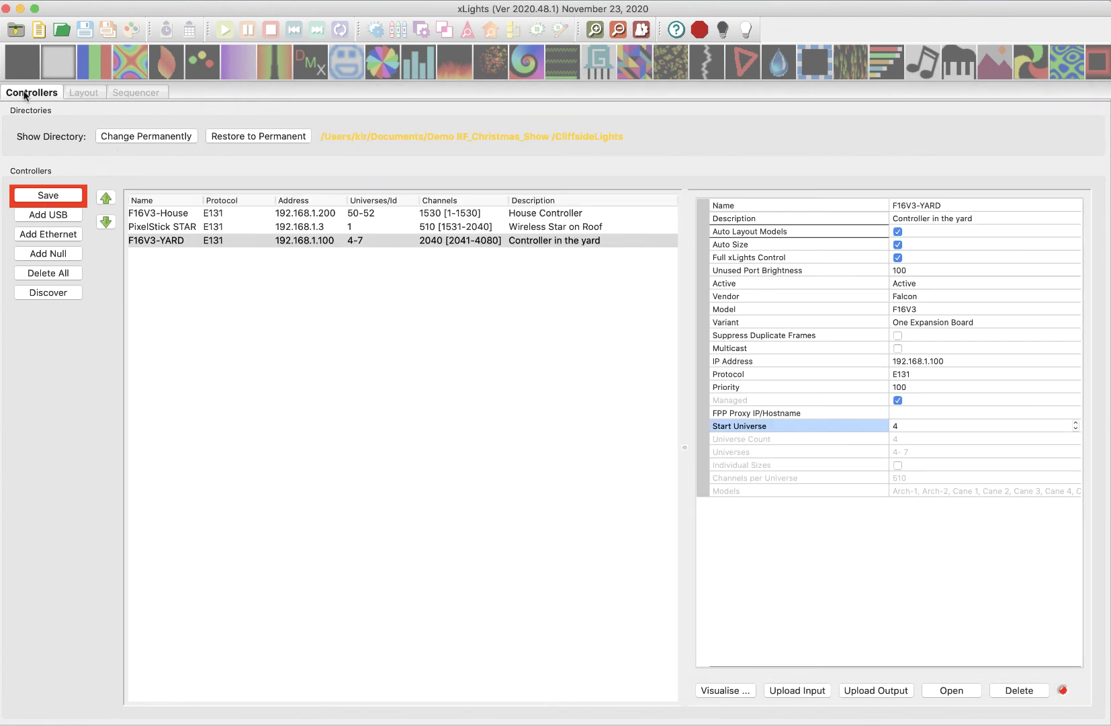
left_click(81, 94)
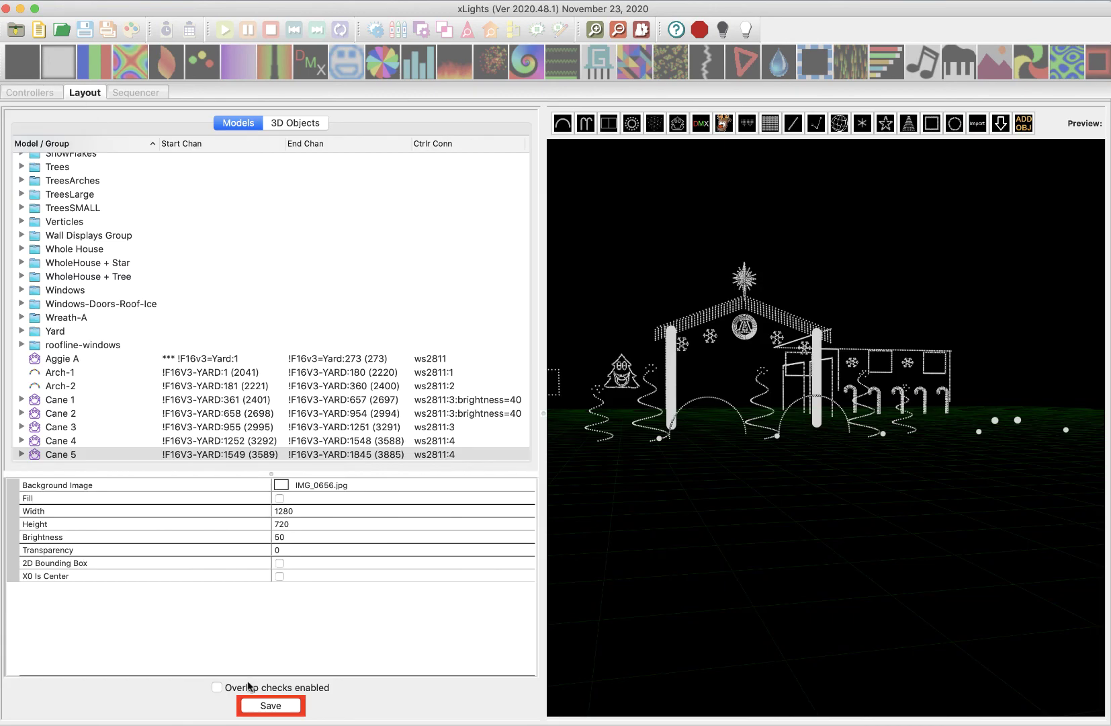
left_click(270, 707)
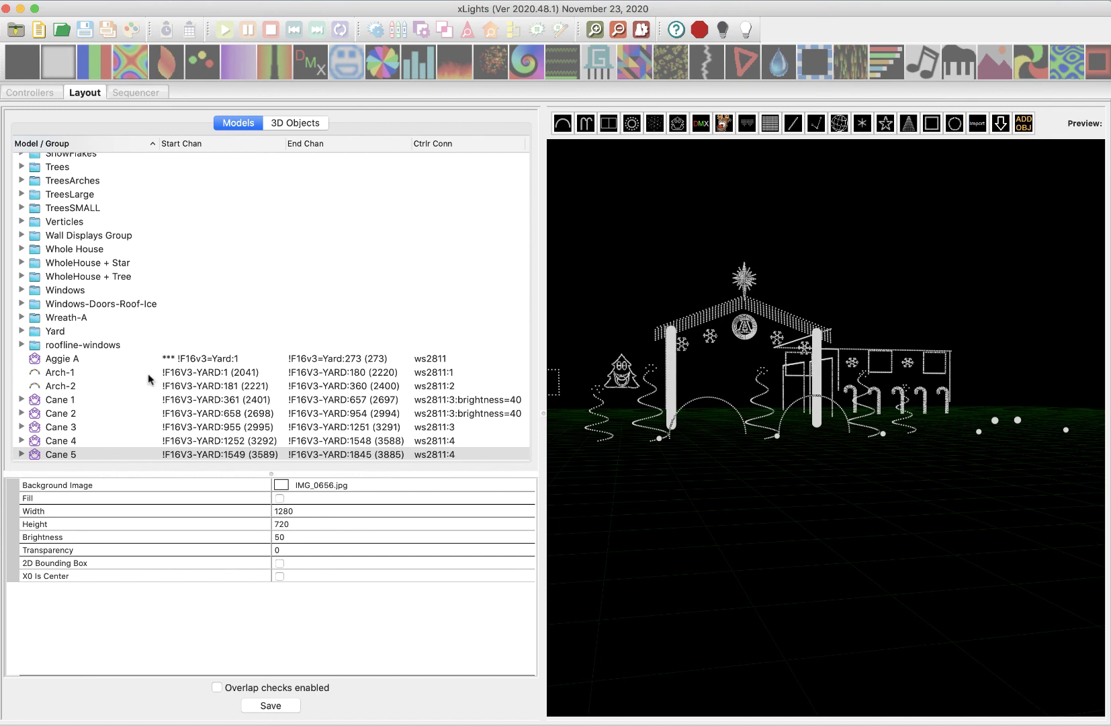
left_click(28, 94)
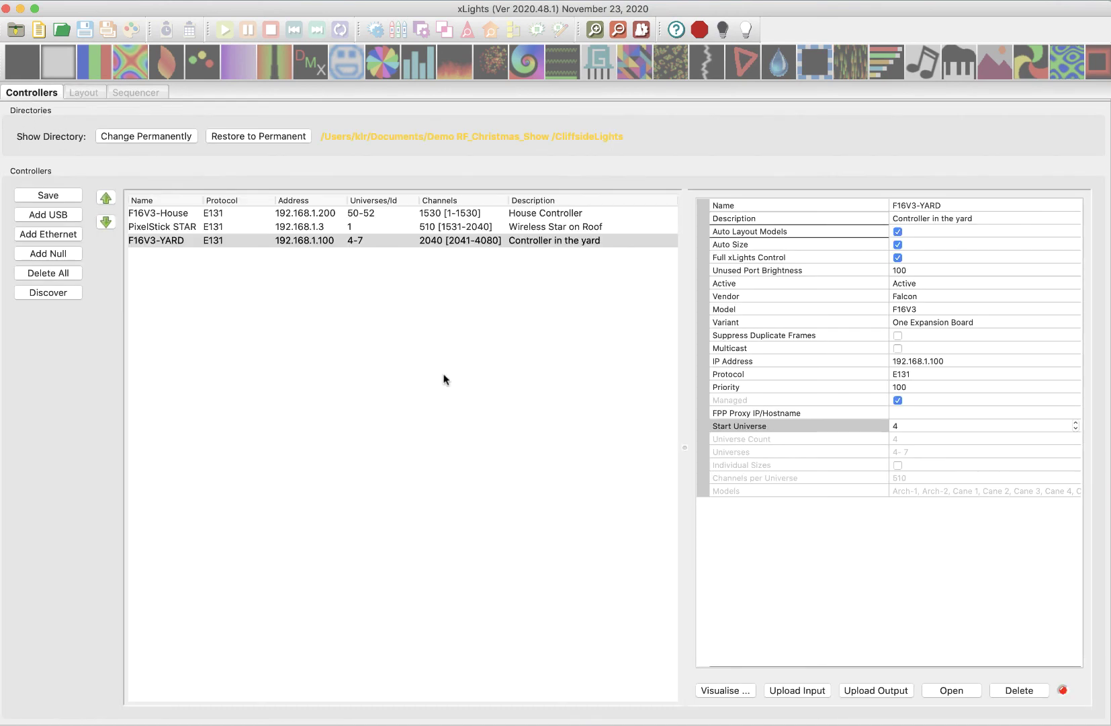